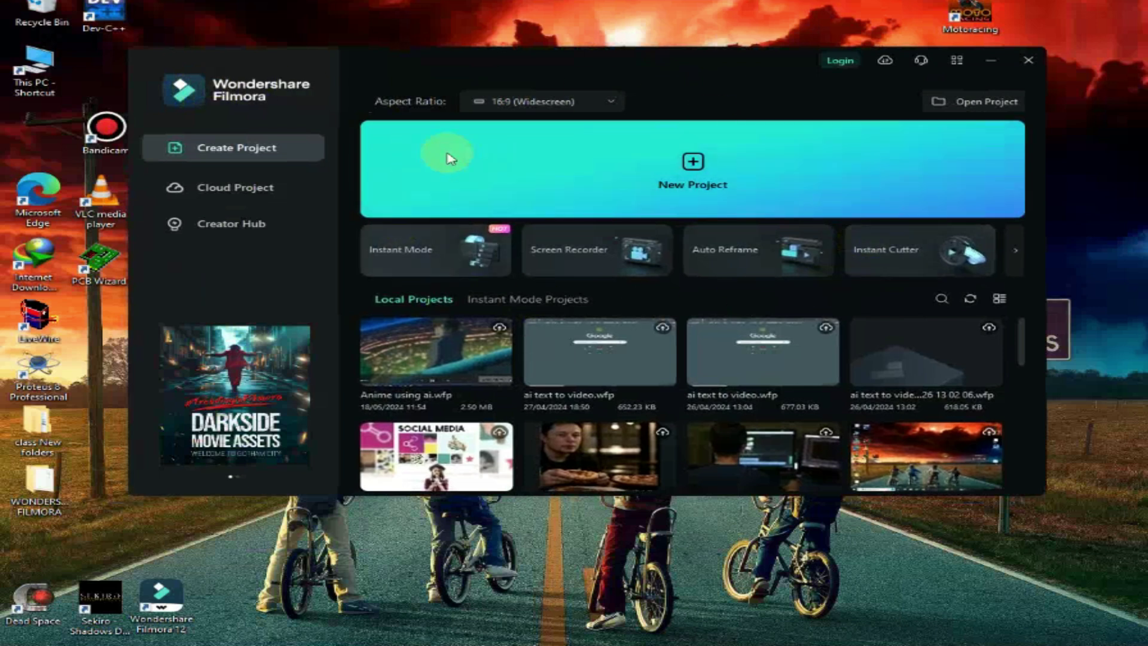
- Reveal more quick tools and scroll through Filmora's feature cards
click(1016, 250)
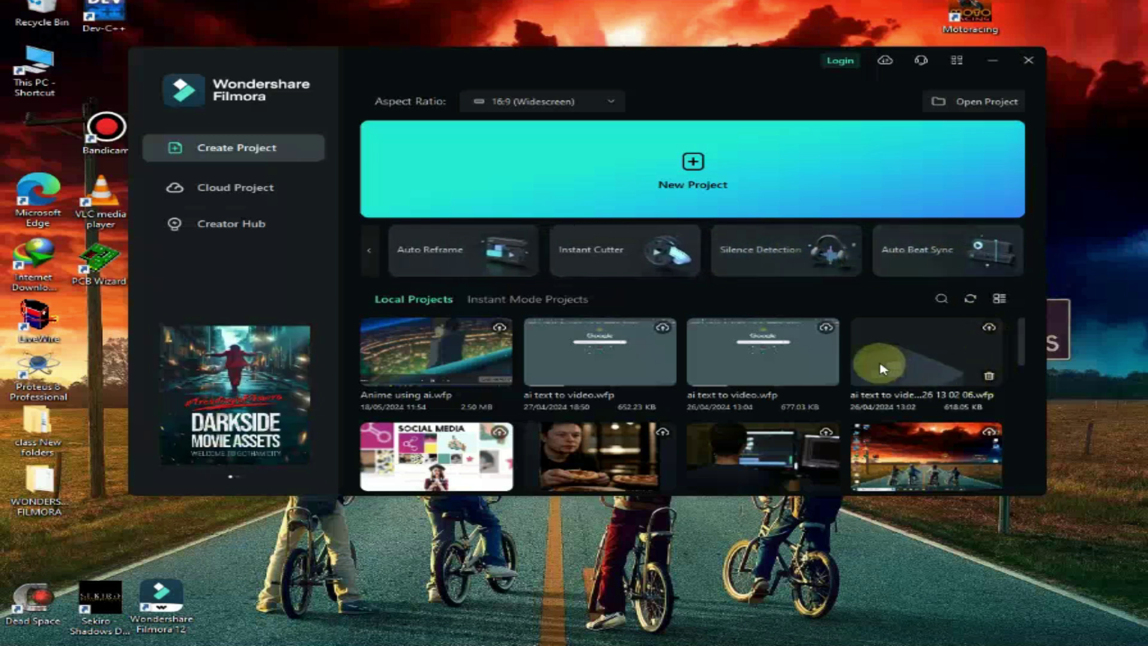
scroll(951, 368, down, 4)
scroll(879, 323, up, 3)
scroll(859, 304, up, 2)
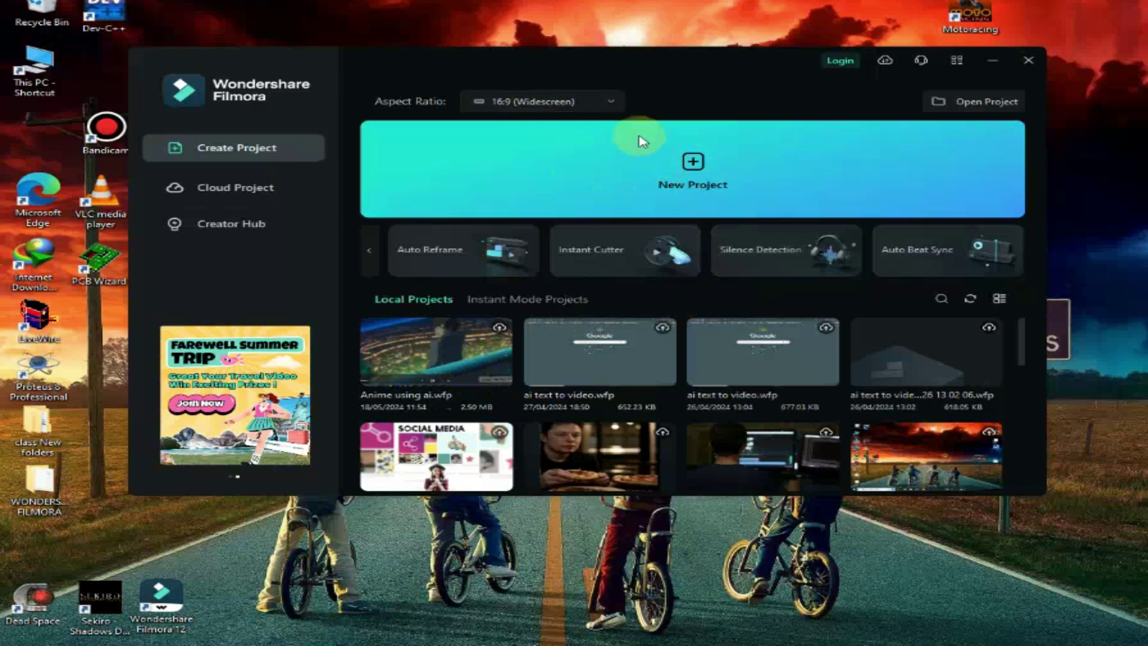
- Keep the 16:9 (Widescreen) aspect ratio and start a new Filmora project
click(620, 102)
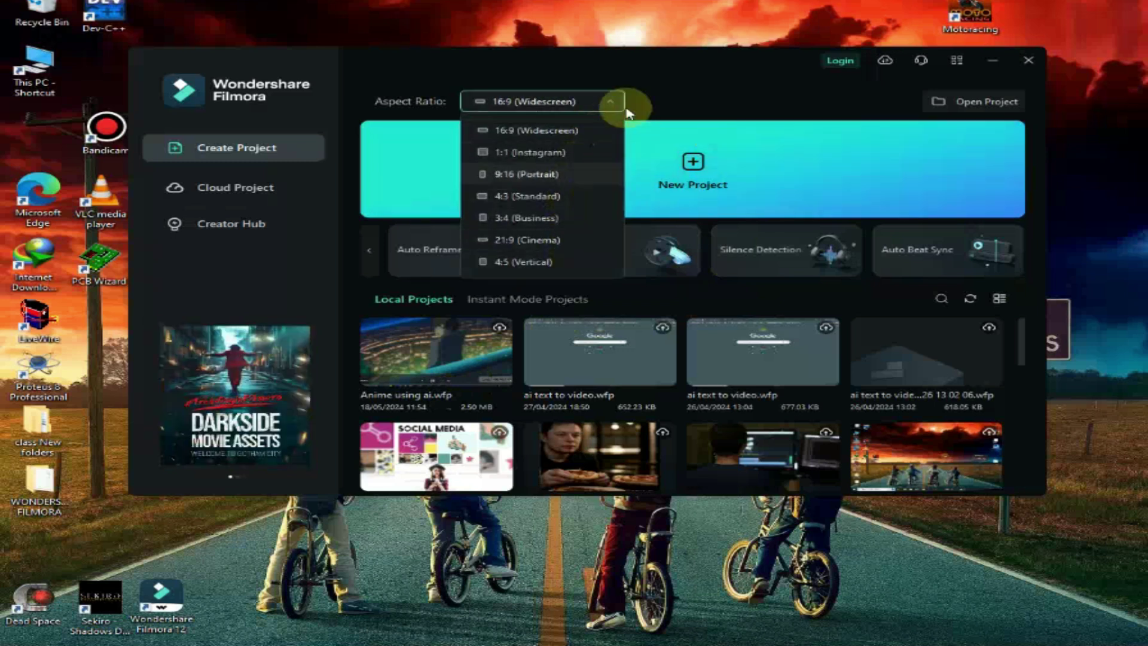
click(595, 106)
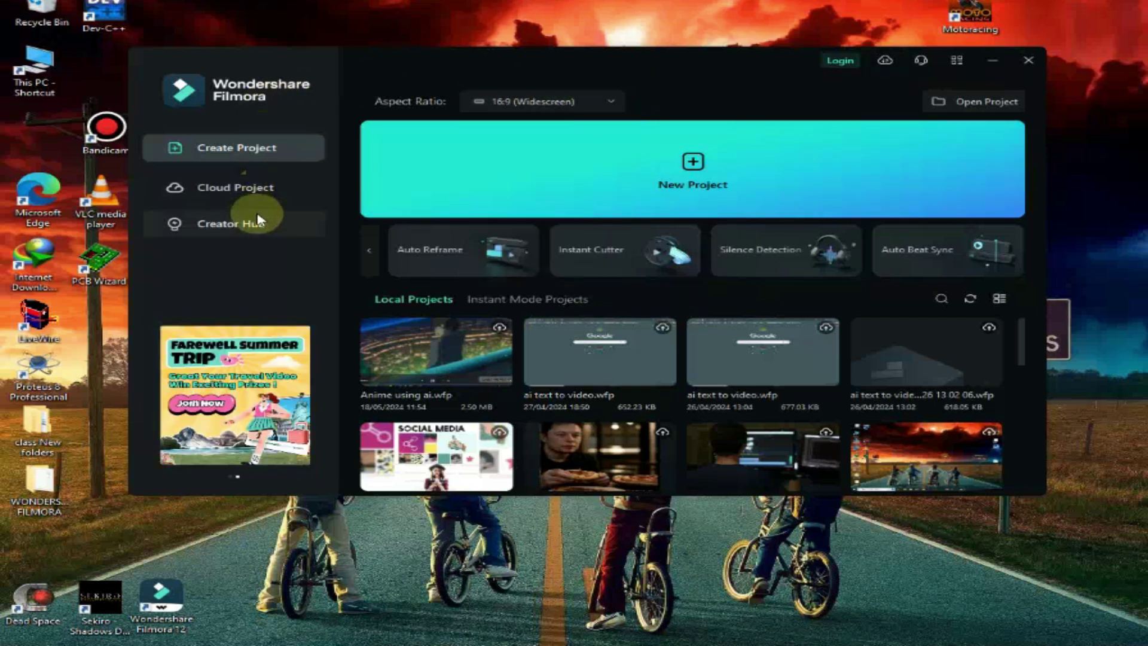
click(692, 173)
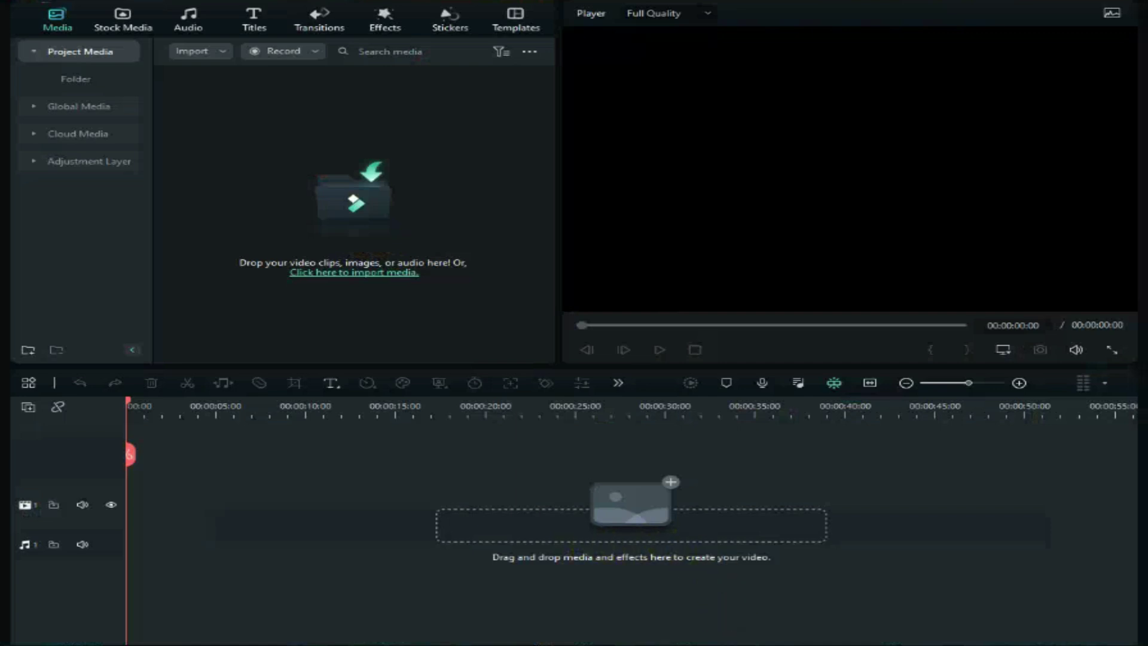
click(683, 644)
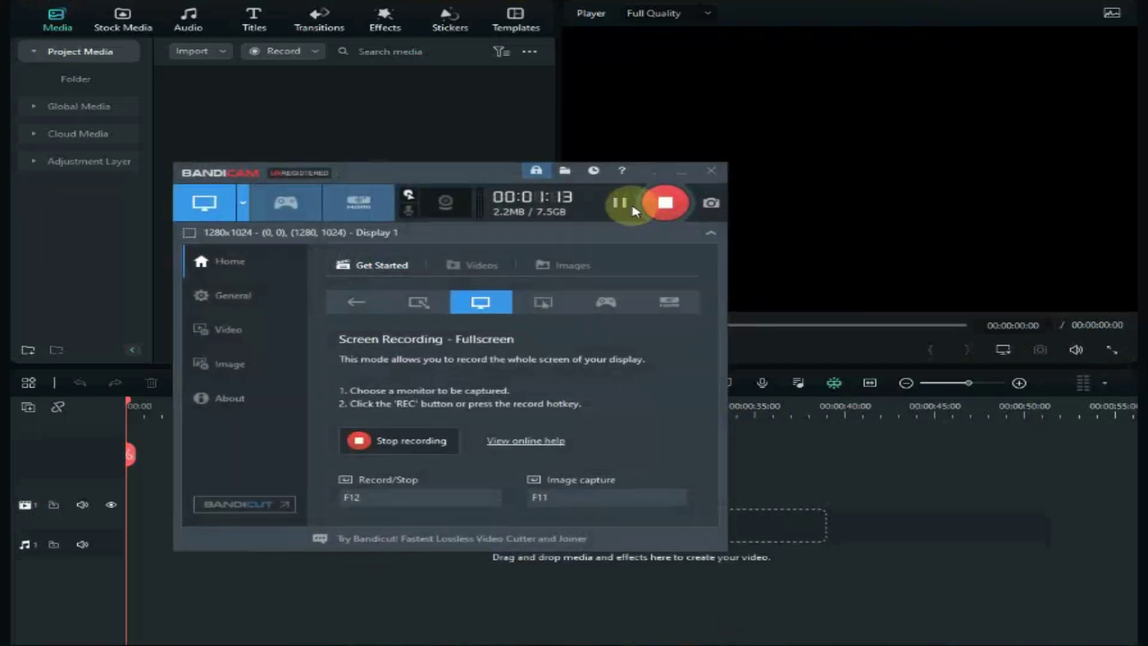
- Check CapCut's settings list, then create a new empty project (0928, 30.00fps)
click(665, 203)
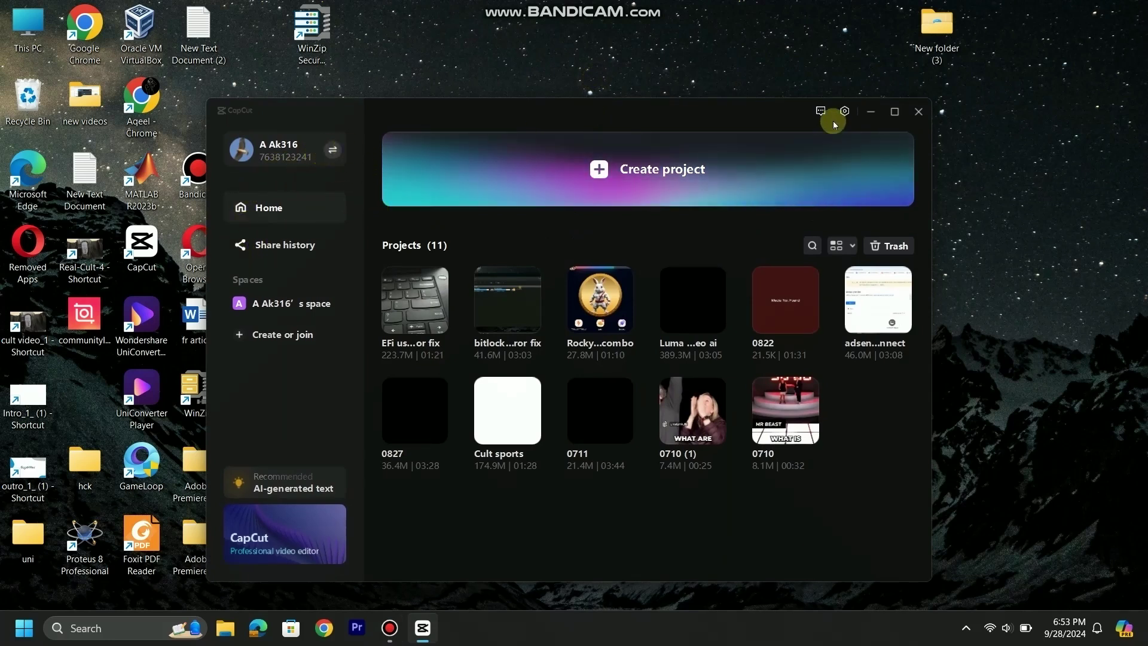
click(845, 112)
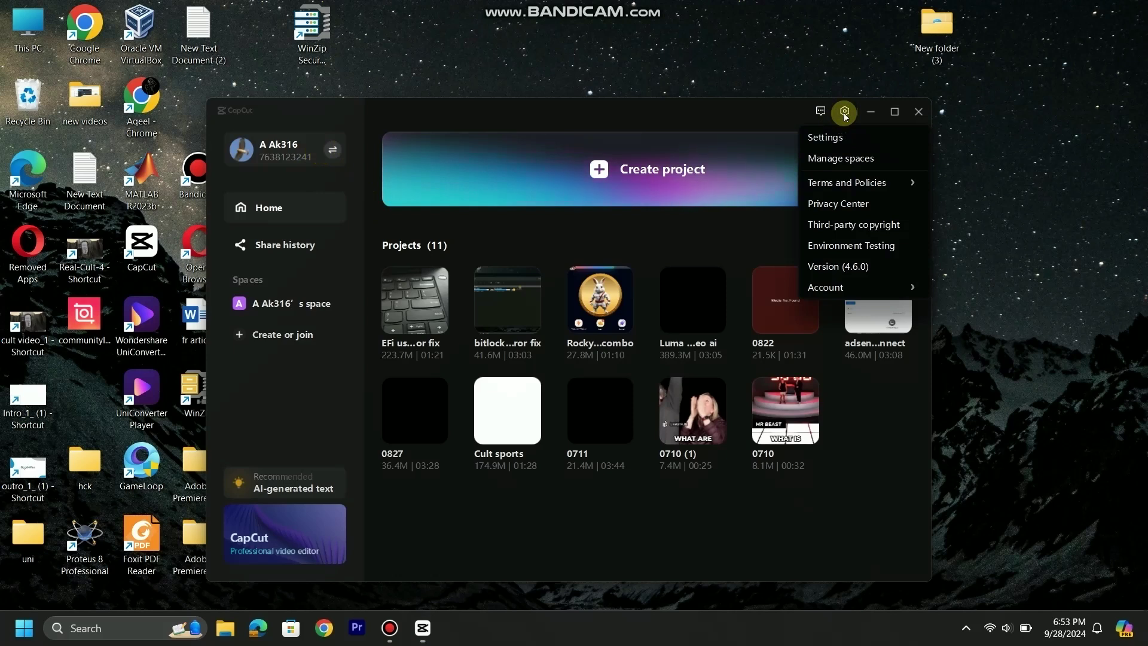
click(845, 114)
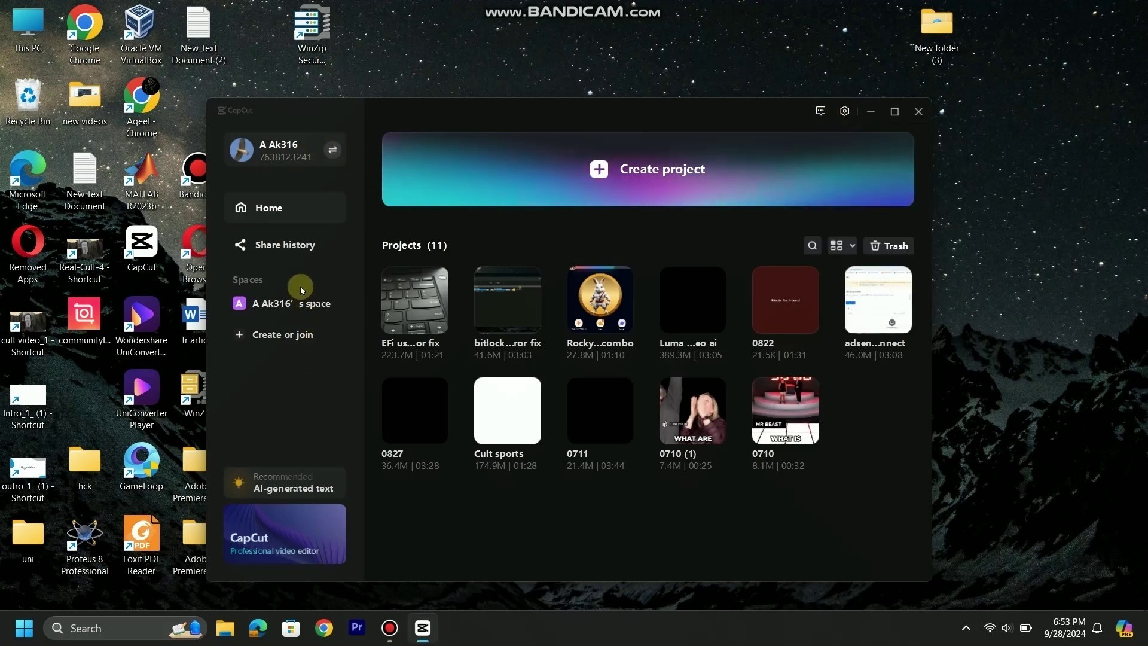
click(626, 166)
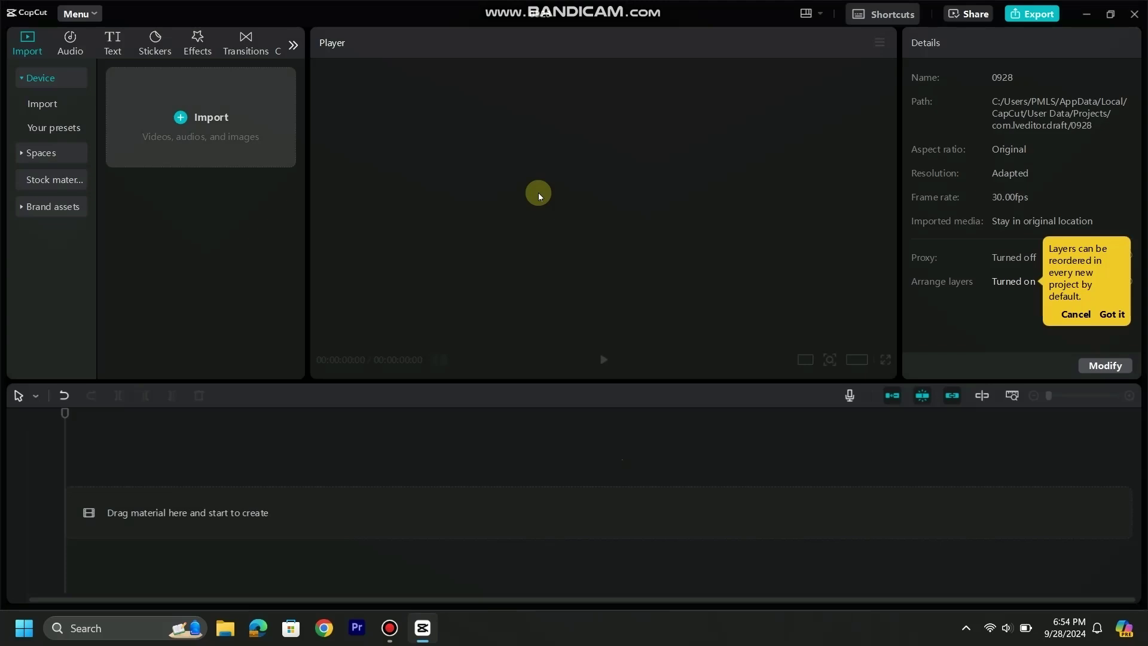
- In Control Panel's installed programs list, select CapCut to see version 4.6.0.1754
key(super)
text(control panel)
click(127, 163)
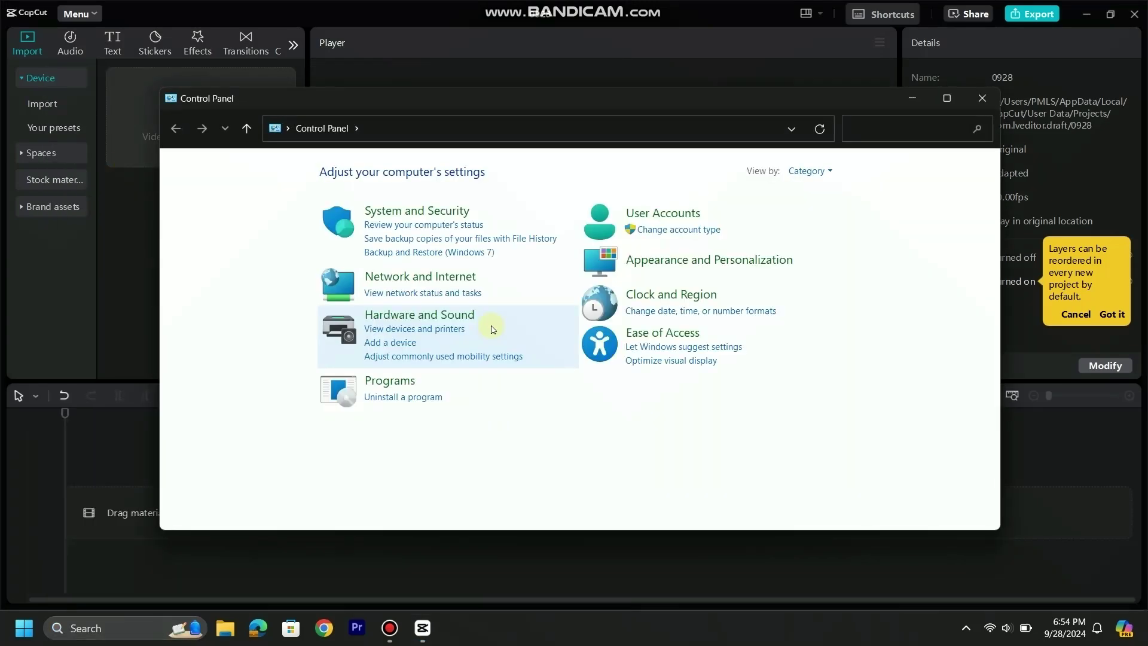
click(417, 398)
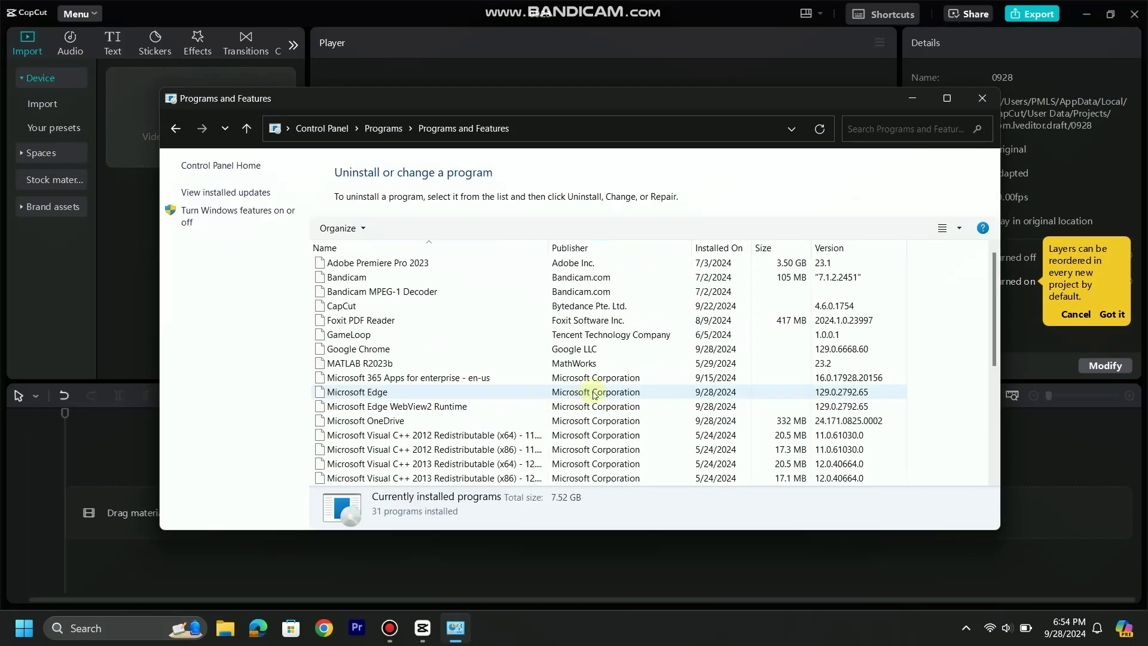
click(636, 308)
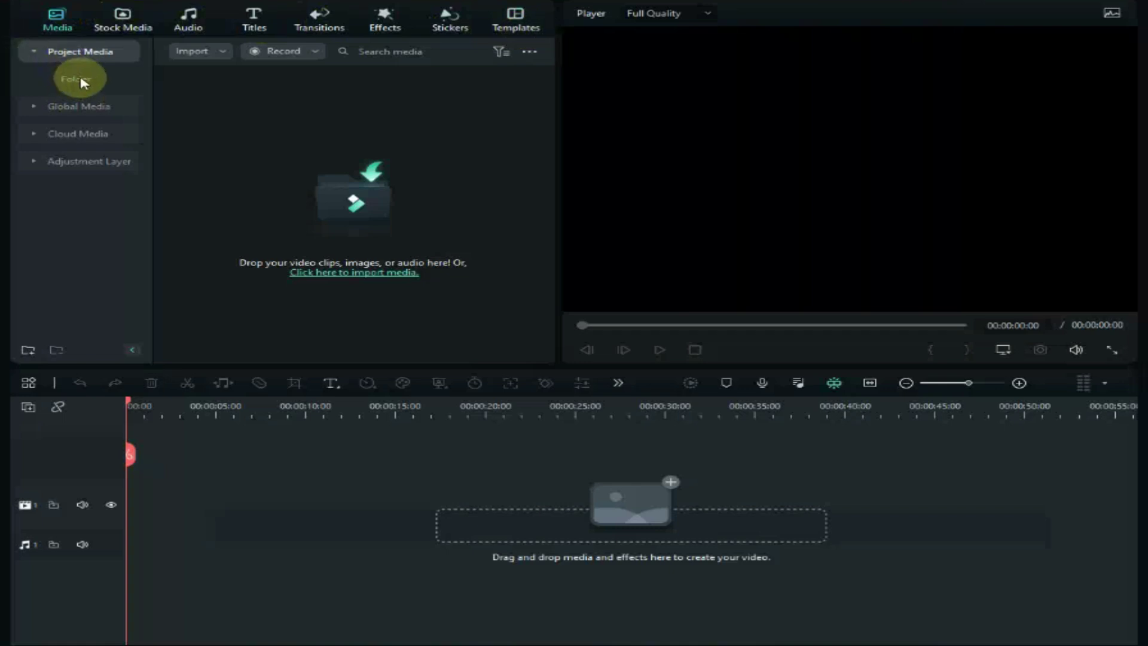
- Expand and collapse Filmora's Global Media section in the Media tab
click(35, 105)
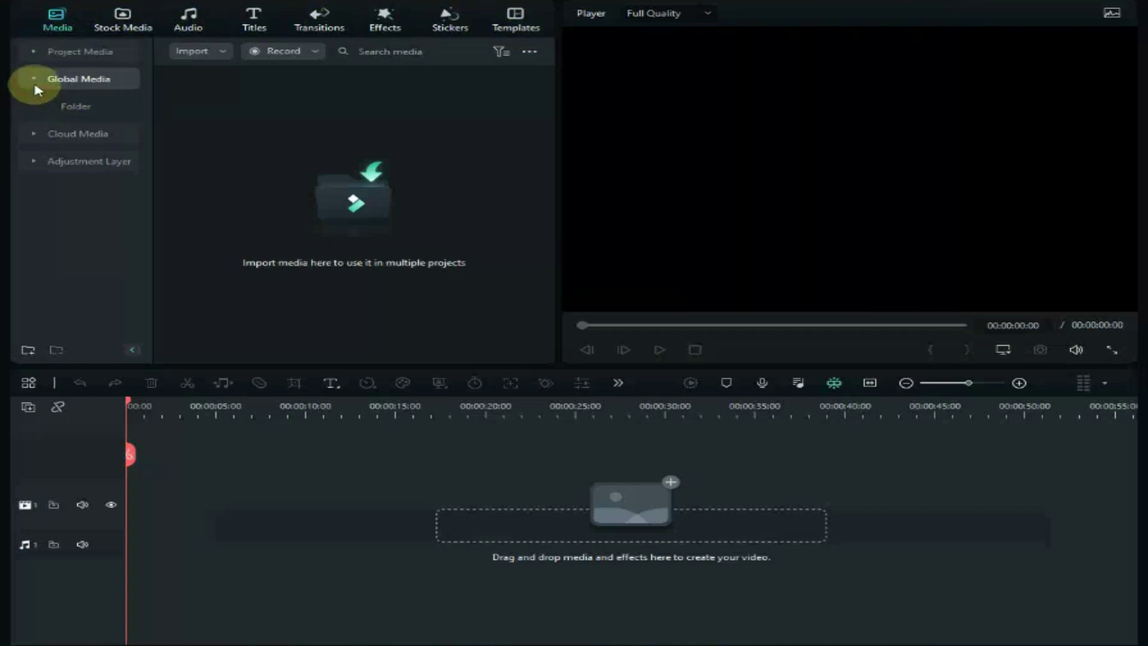
click(34, 86)
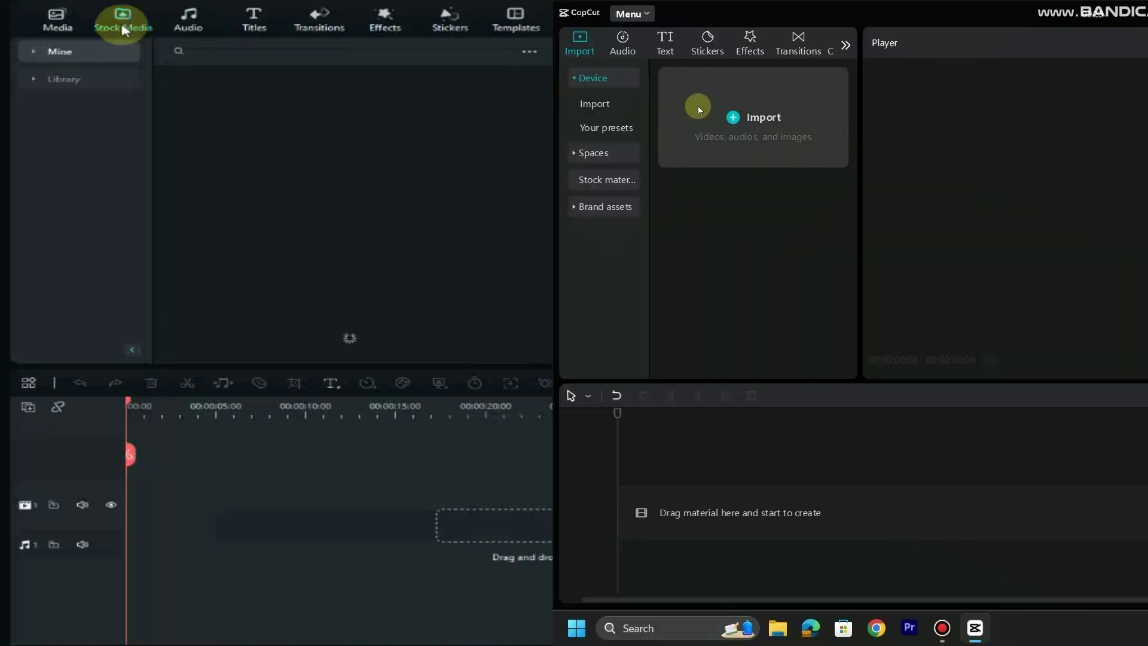
- Open CapCut's Stock materials and browse its categories, including the Life clips
click(590, 182)
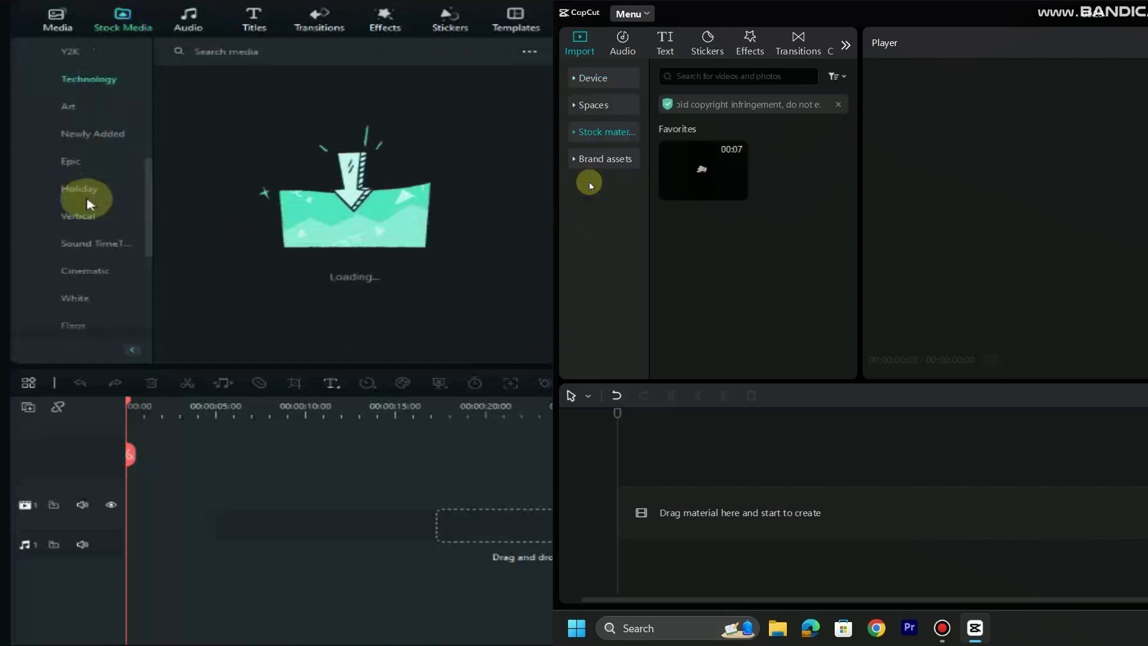
click(581, 132)
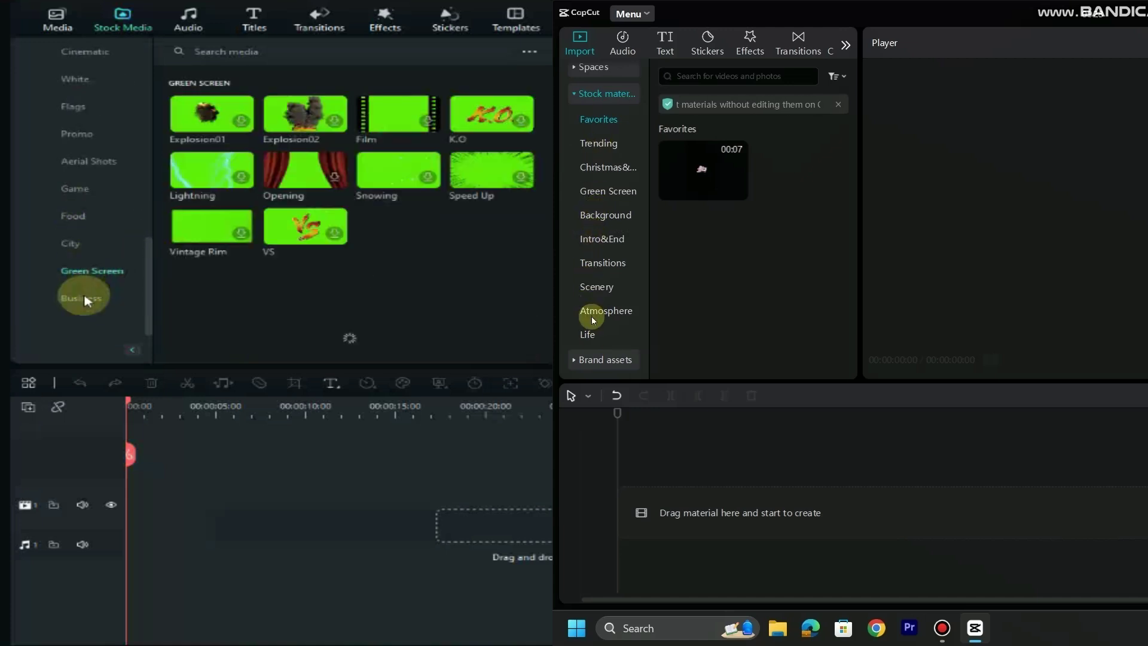
click(593, 335)
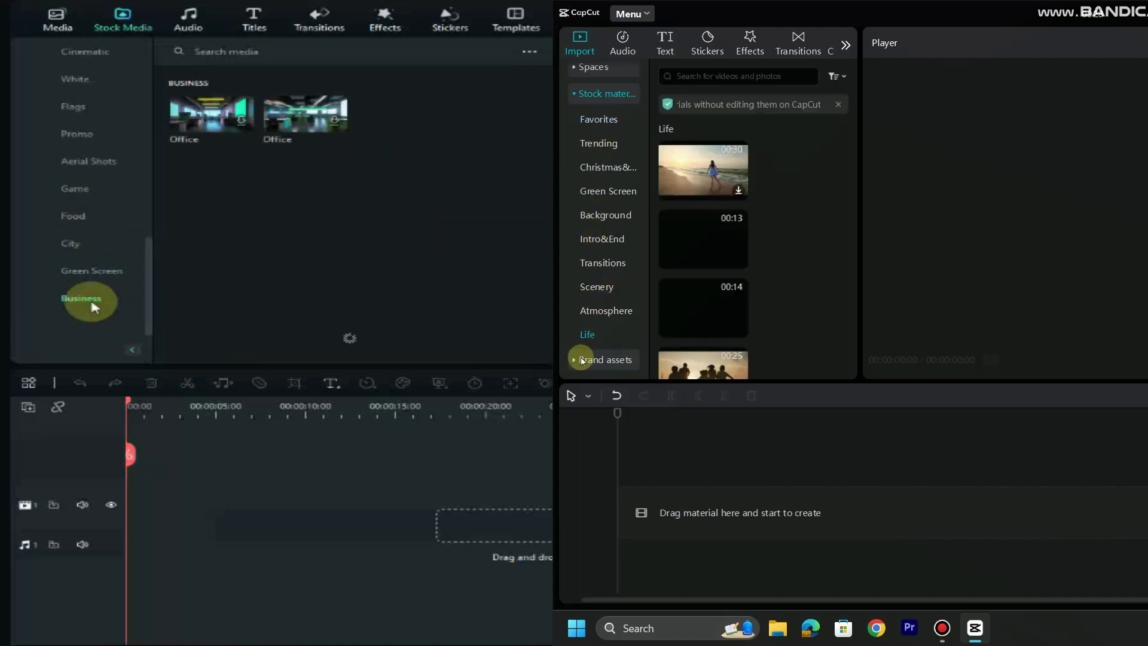
click(591, 359)
click(576, 131)
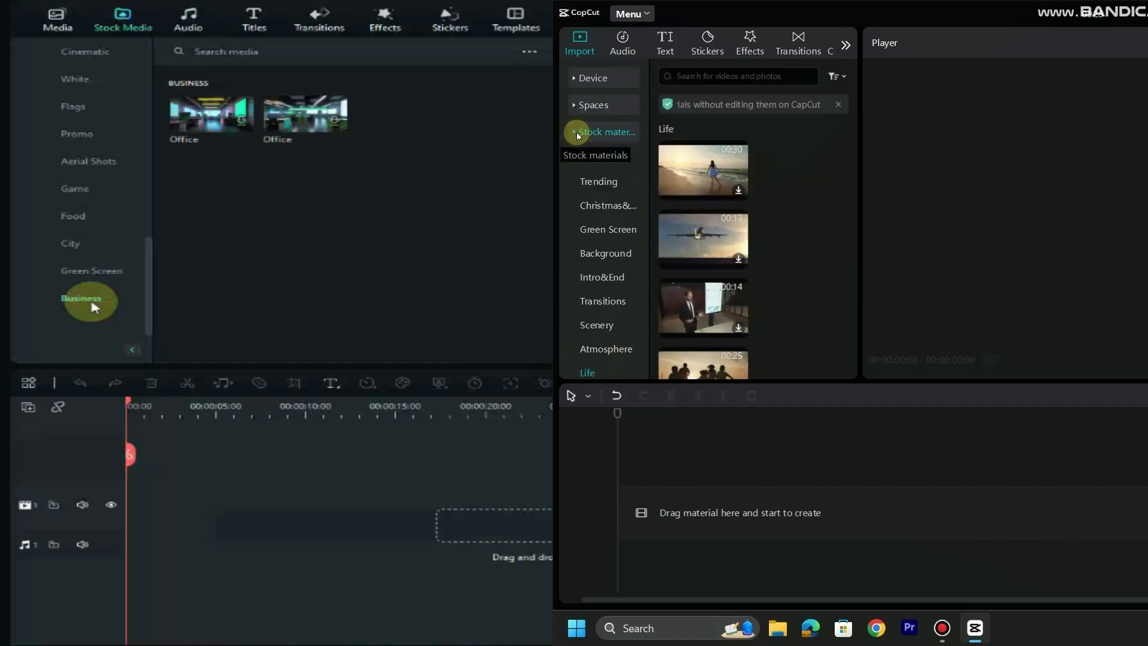
- Widen CapCut's media panel and browse the Trending stock clips
scroll(597, 271, down, 1)
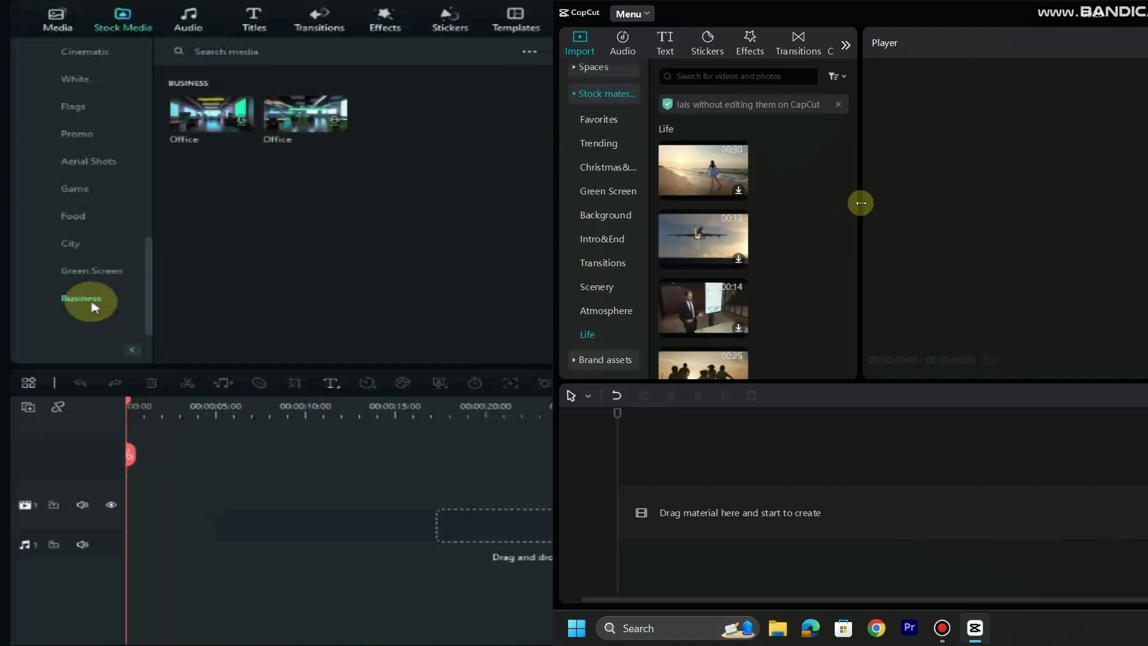
drag(861, 203, 970, 198)
scroll(827, 284, down, 3)
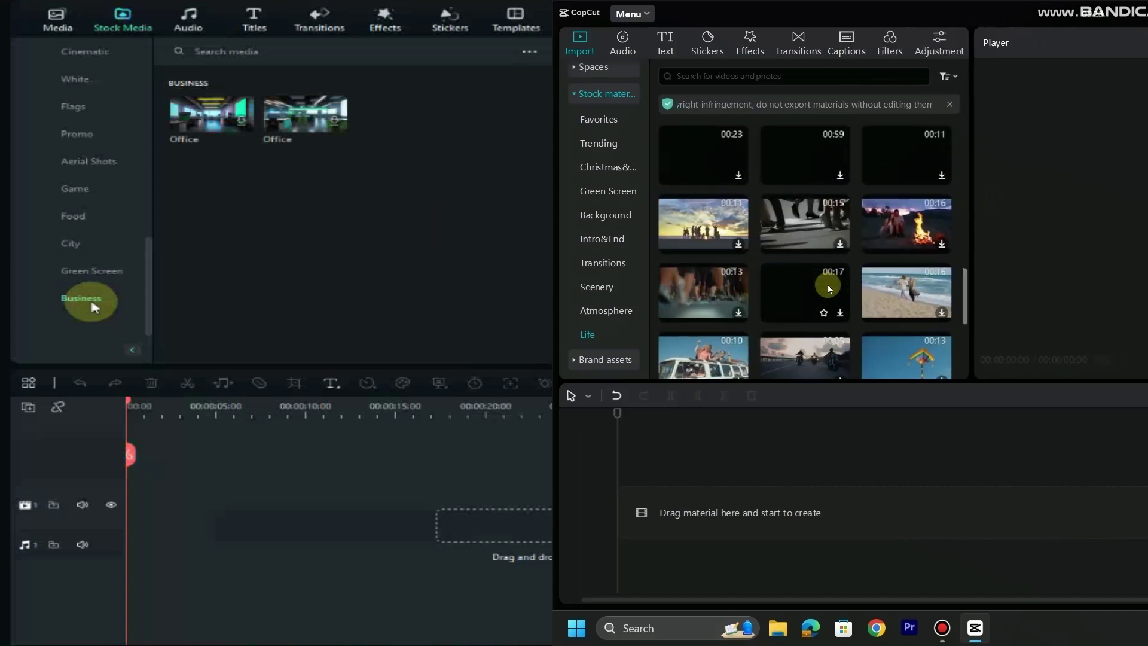
click(601, 141)
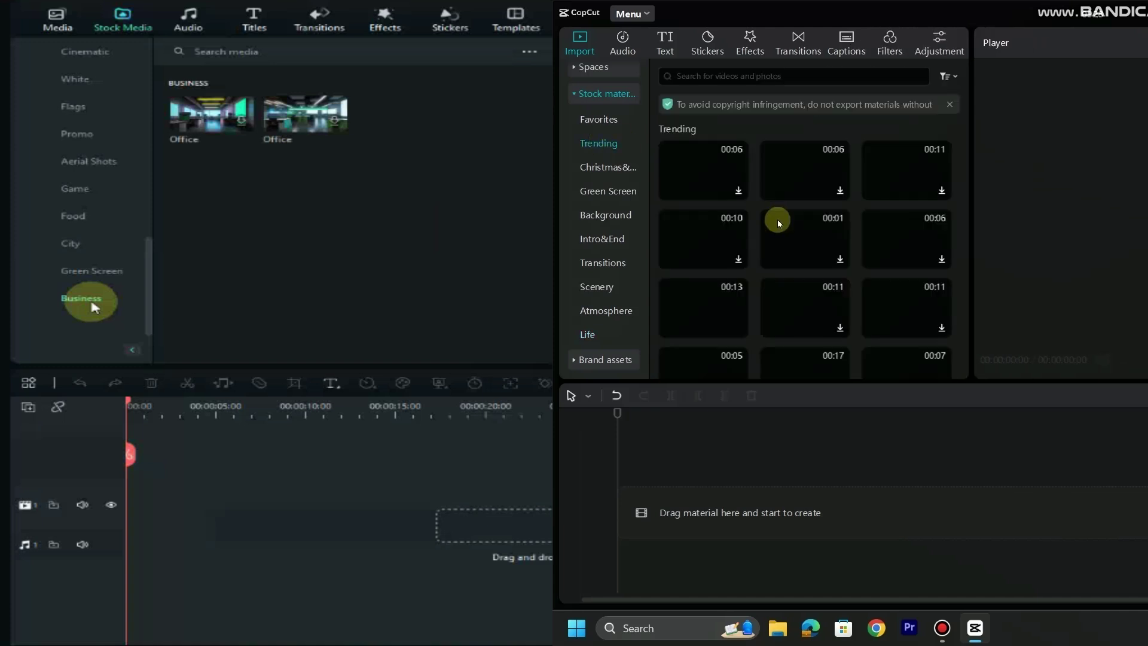
scroll(608, 180, up, 3)
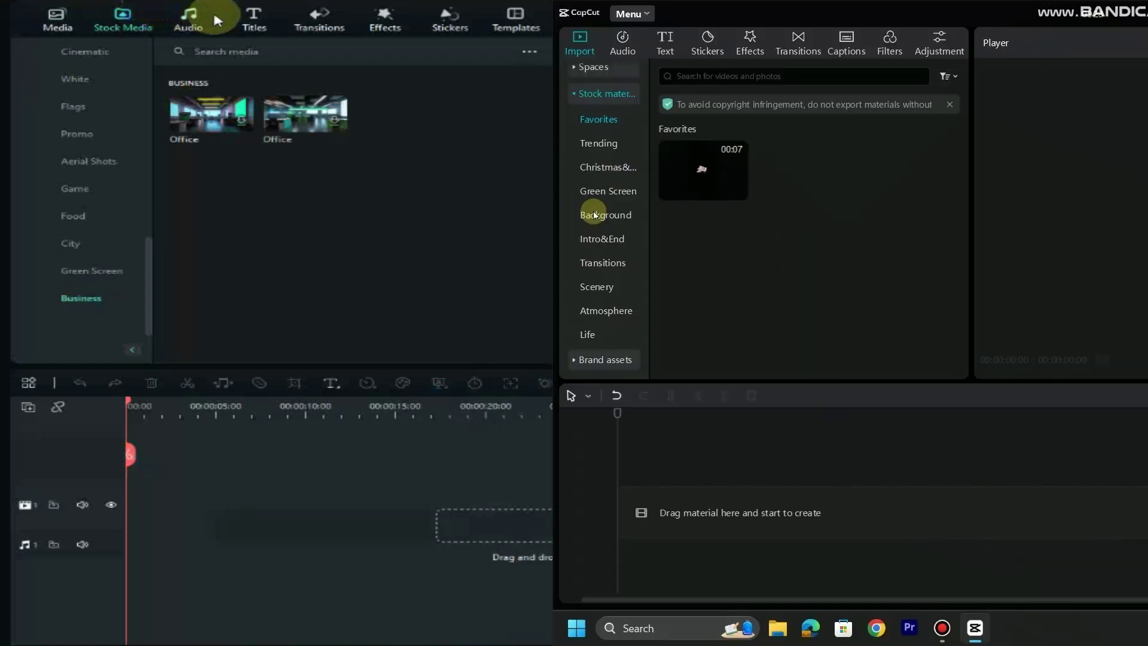
- Open both audio libraries, browsing Filmora's VIP HOT music and CapCut's recommended and sound-effect categories
click(182, 24)
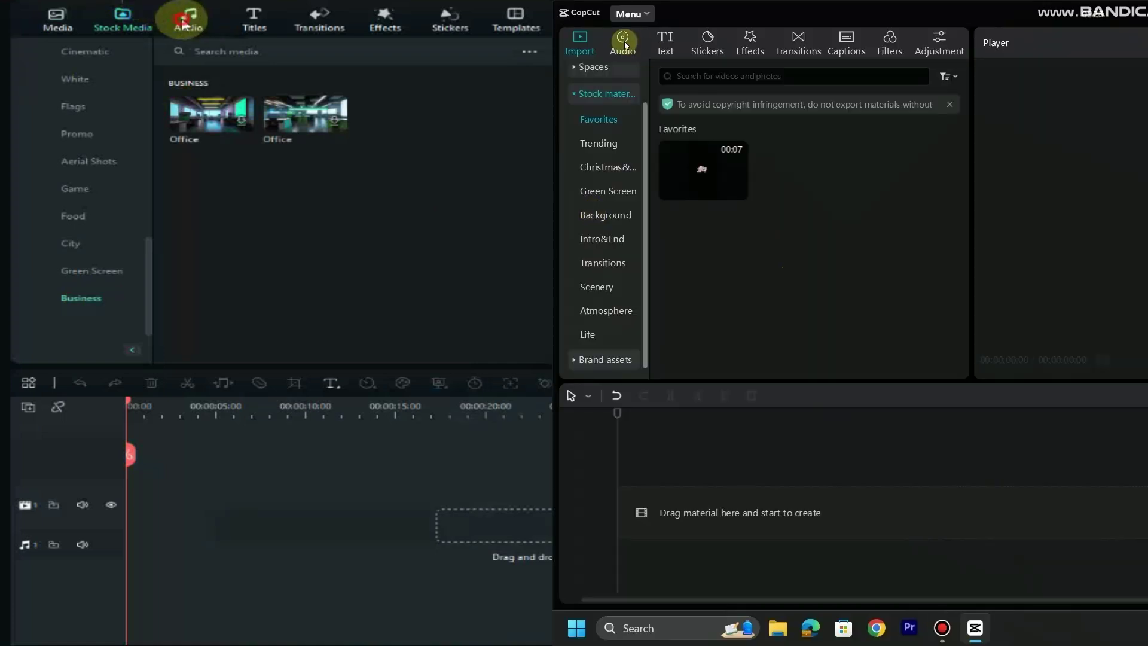
click(624, 43)
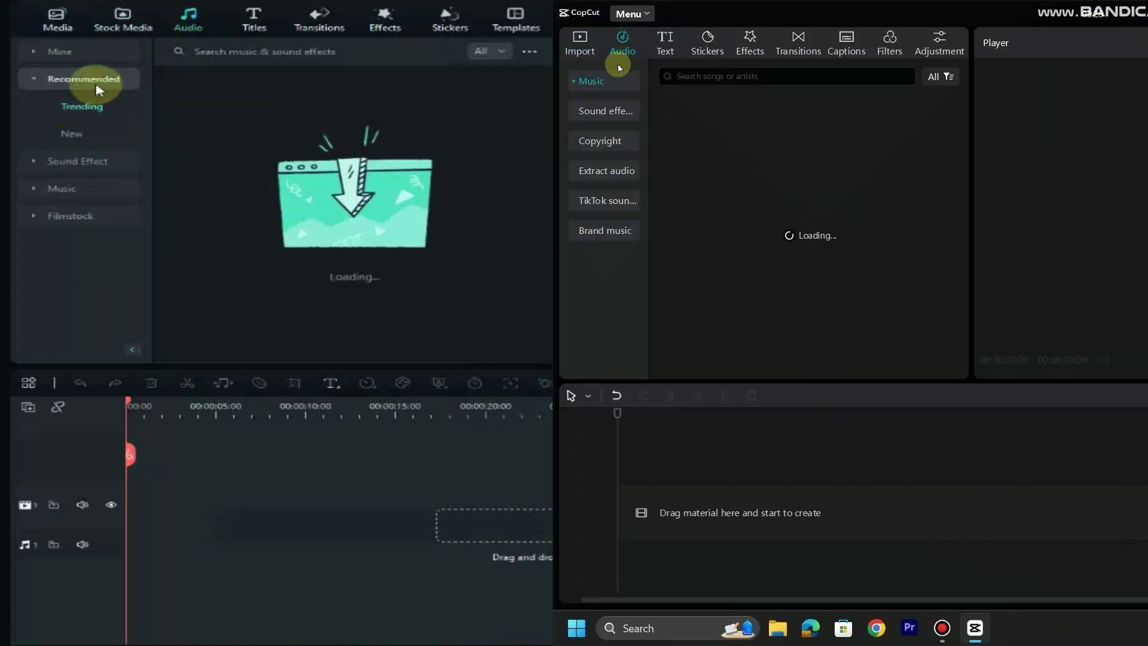
click(589, 81)
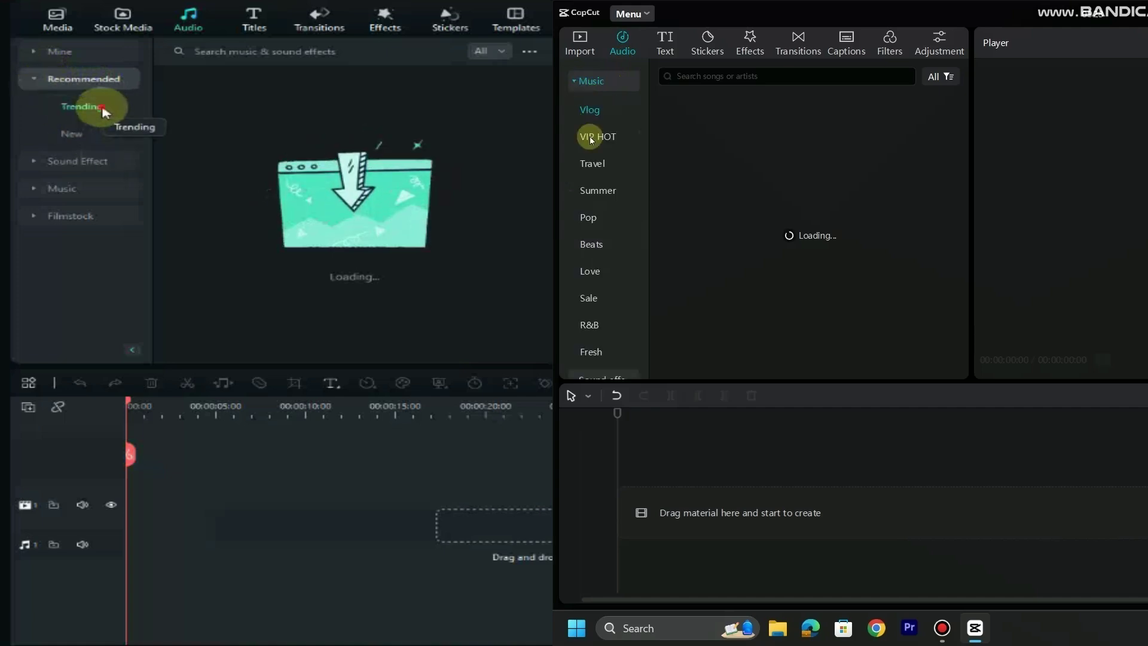
click(590, 138)
click(71, 134)
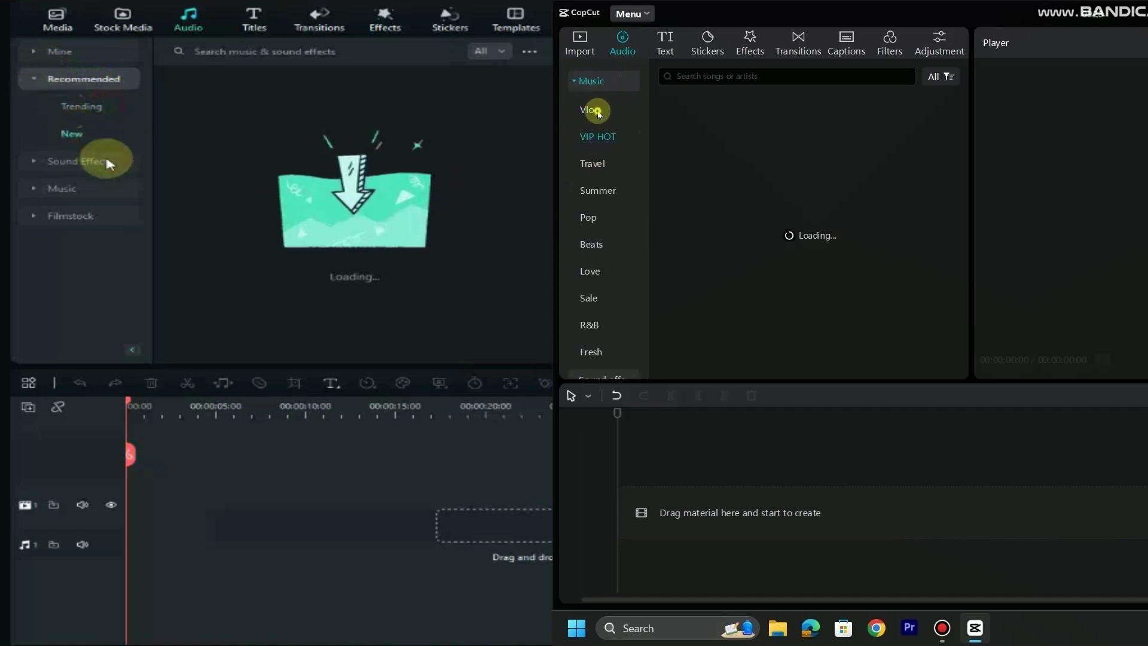
scroll(605, 239, down, 3)
click(606, 236)
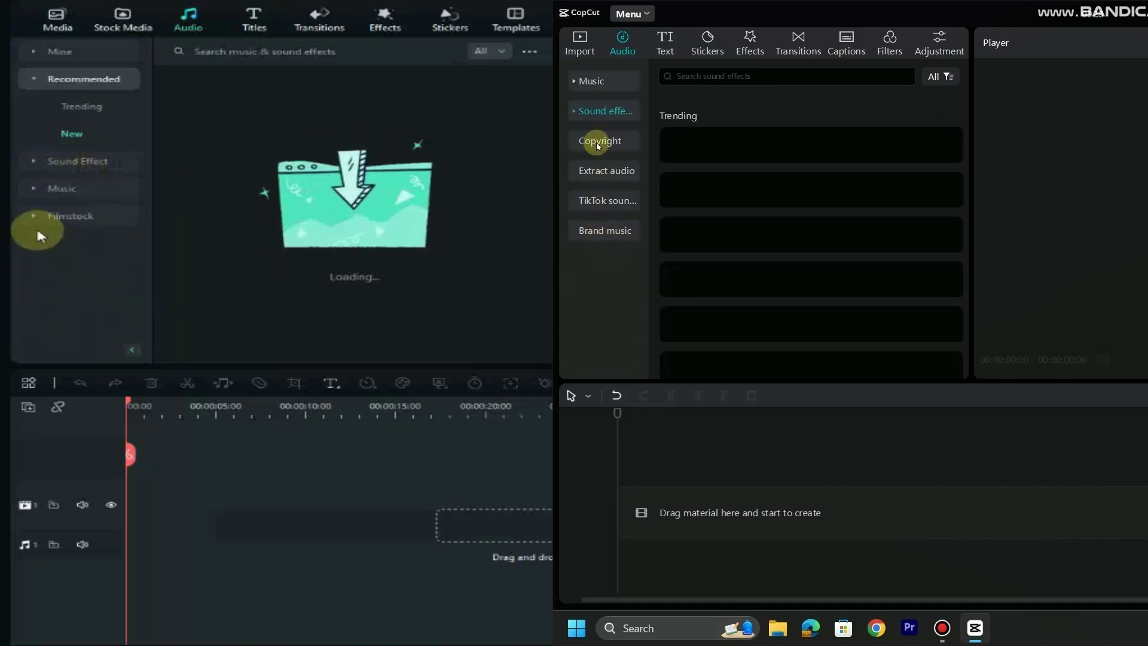
scroll(639, 227, down, 5)
- Show Filmora's Filmstock Voices of Halloween clips and CapCut's copyright check and extract-audio pages
click(71, 216)
click(75, 237)
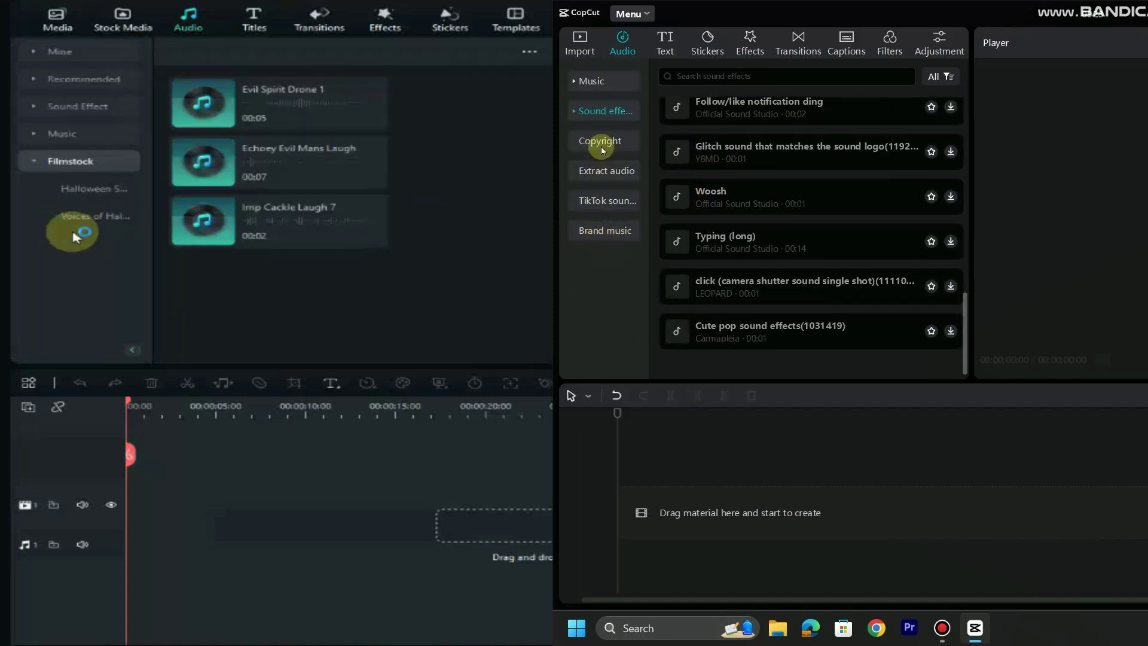
click(602, 150)
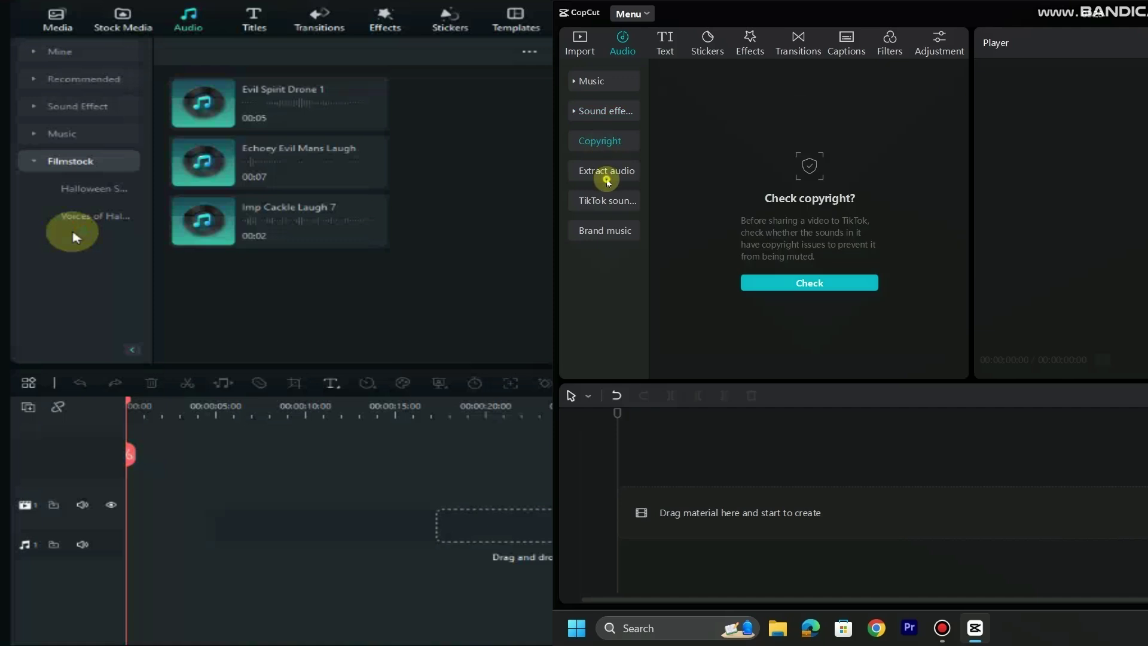
click(607, 179)
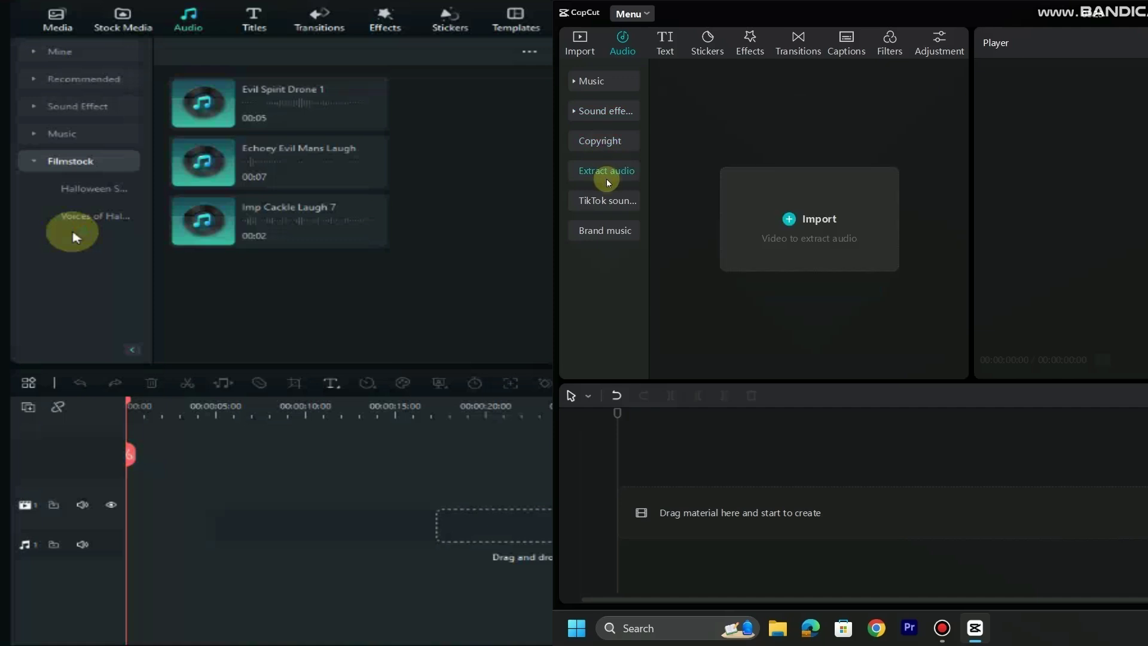
- Cycle through CapCut's copyright check, extract audio, TikTok sounds and brand music pages
click(601, 144)
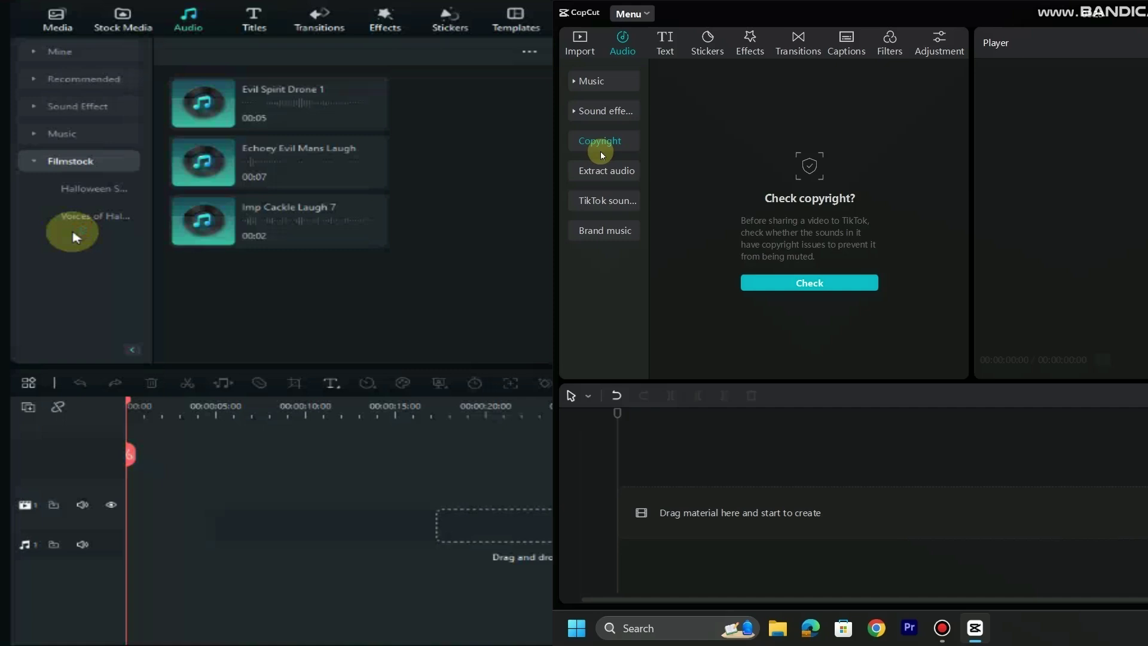
click(610, 181)
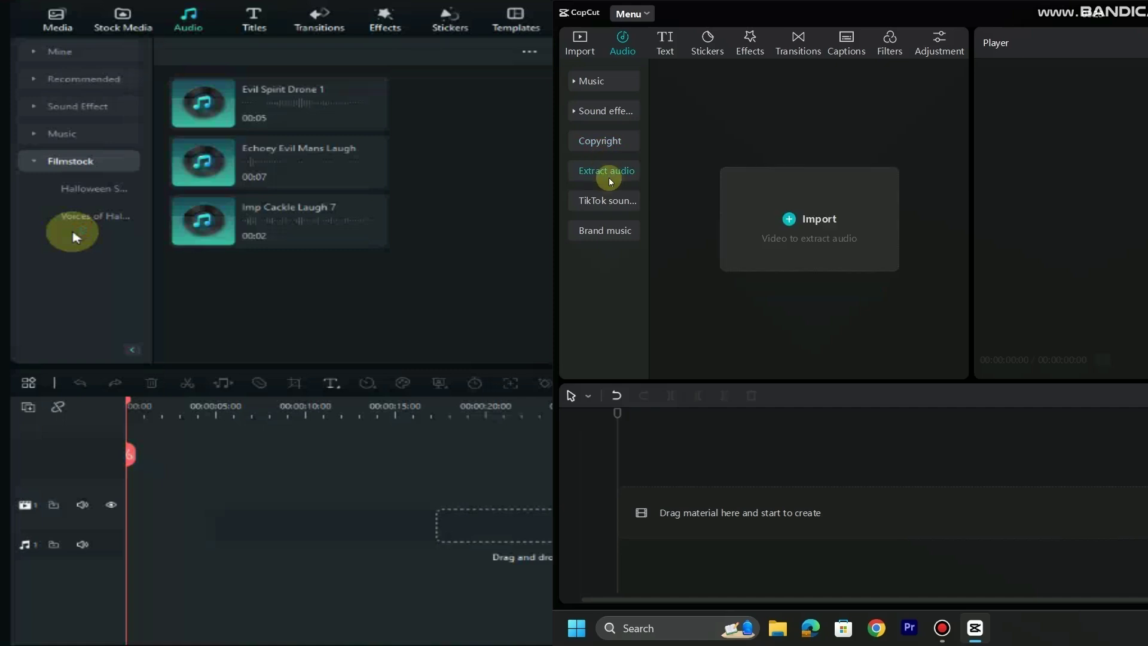
click(608, 202)
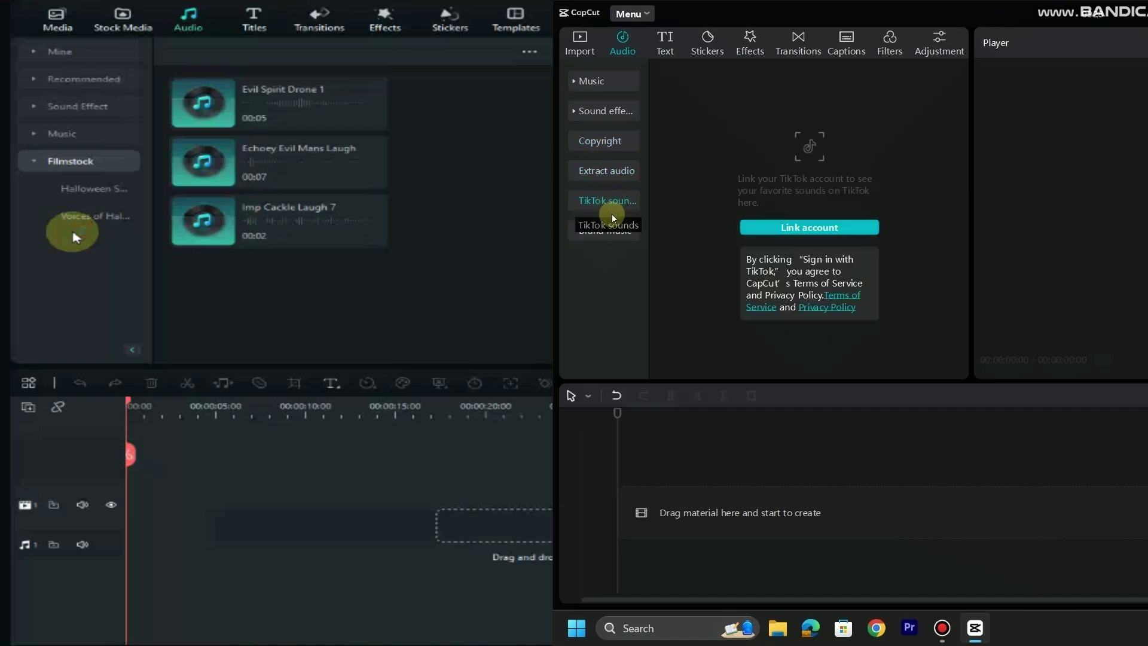
click(611, 229)
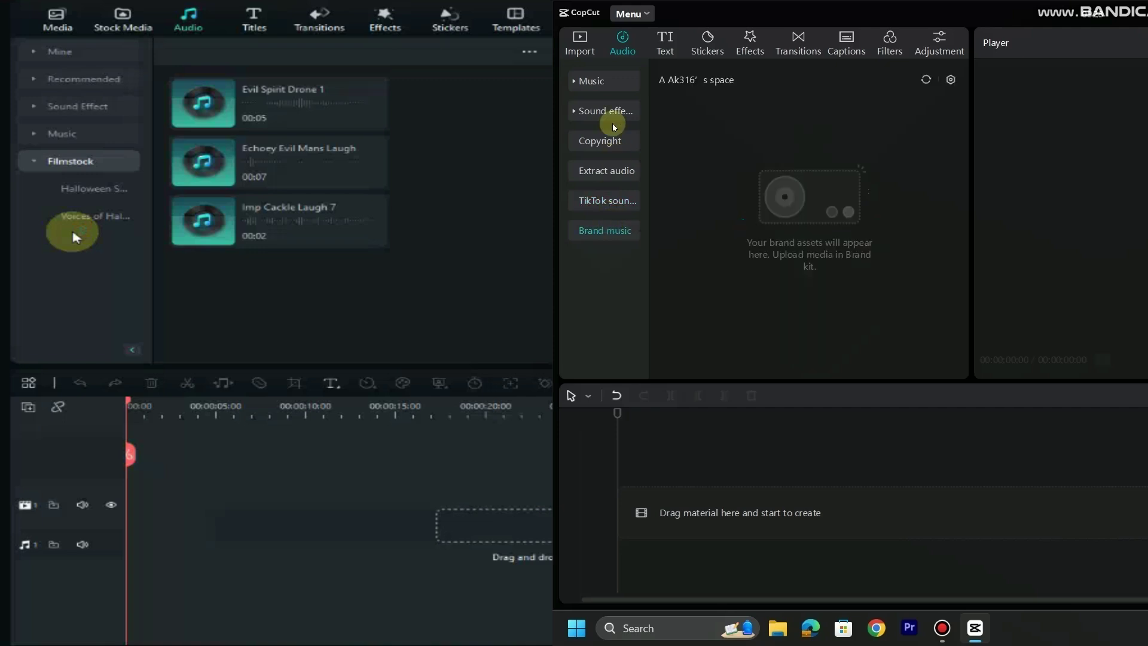
click(592, 80)
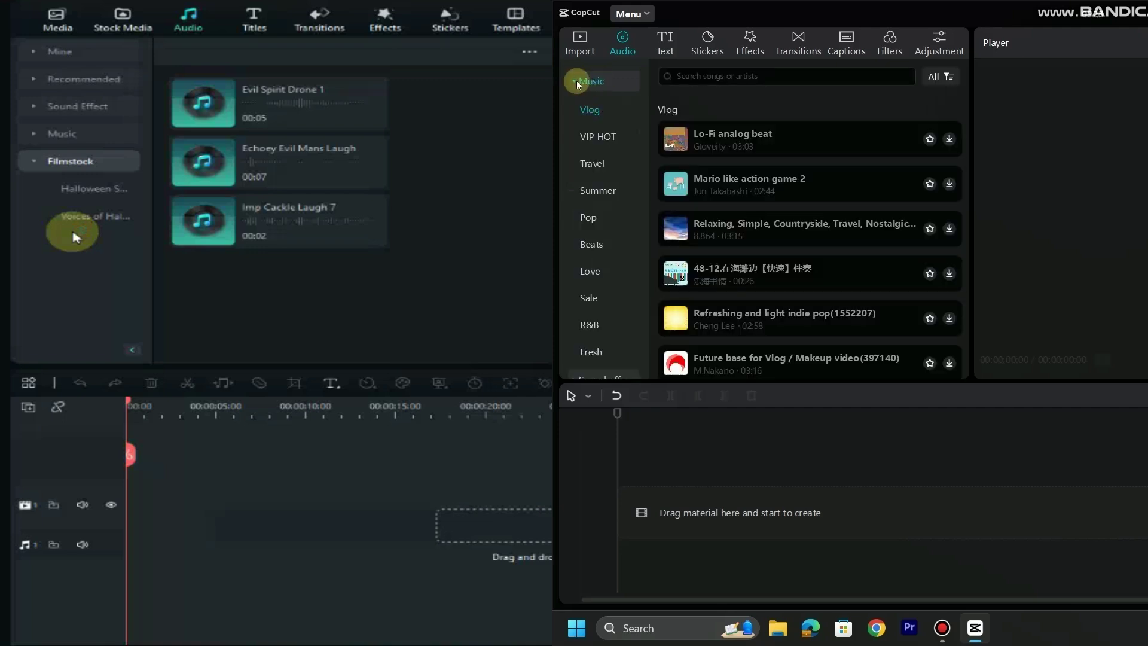
click(575, 81)
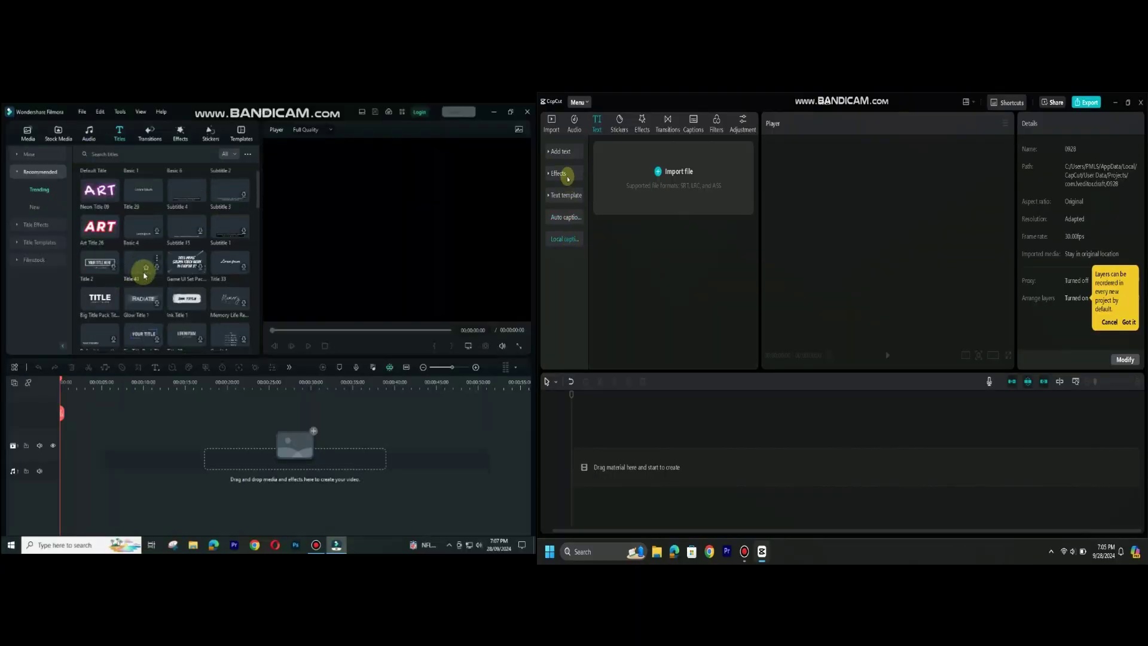
- Browse CapCut's ART text styles and scroll Filmora's Trending titles back to the top
scroll(138, 263, down, 5)
click(562, 173)
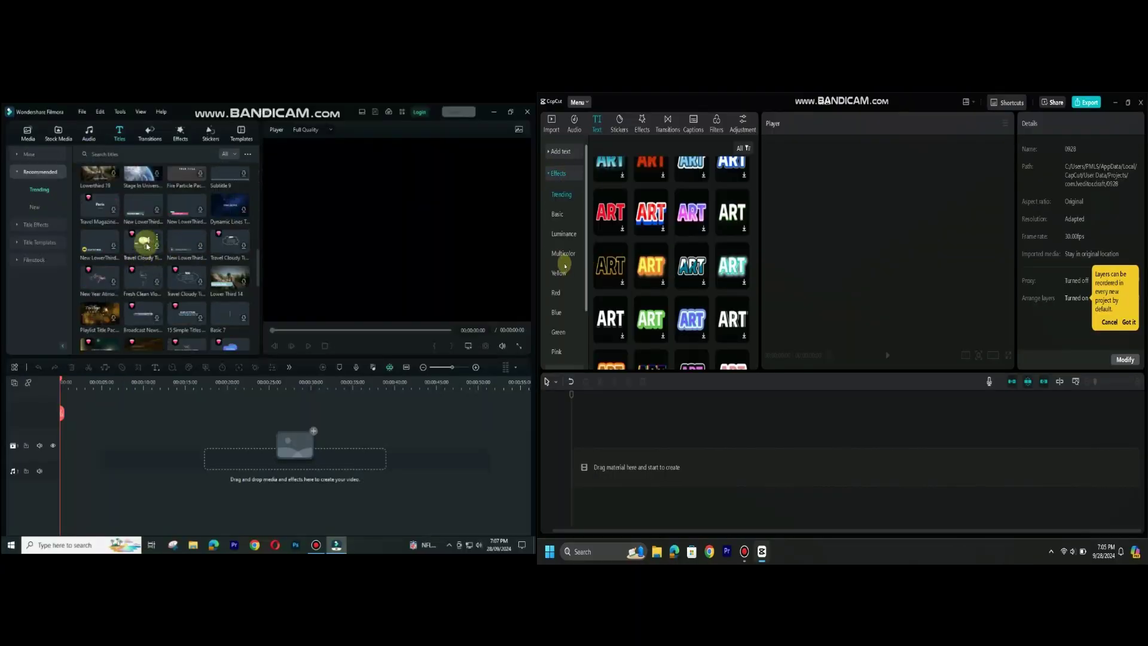
scroll(137, 239, up, 3)
scroll(565, 293, down, 2)
scroll(101, 251, up, 4)
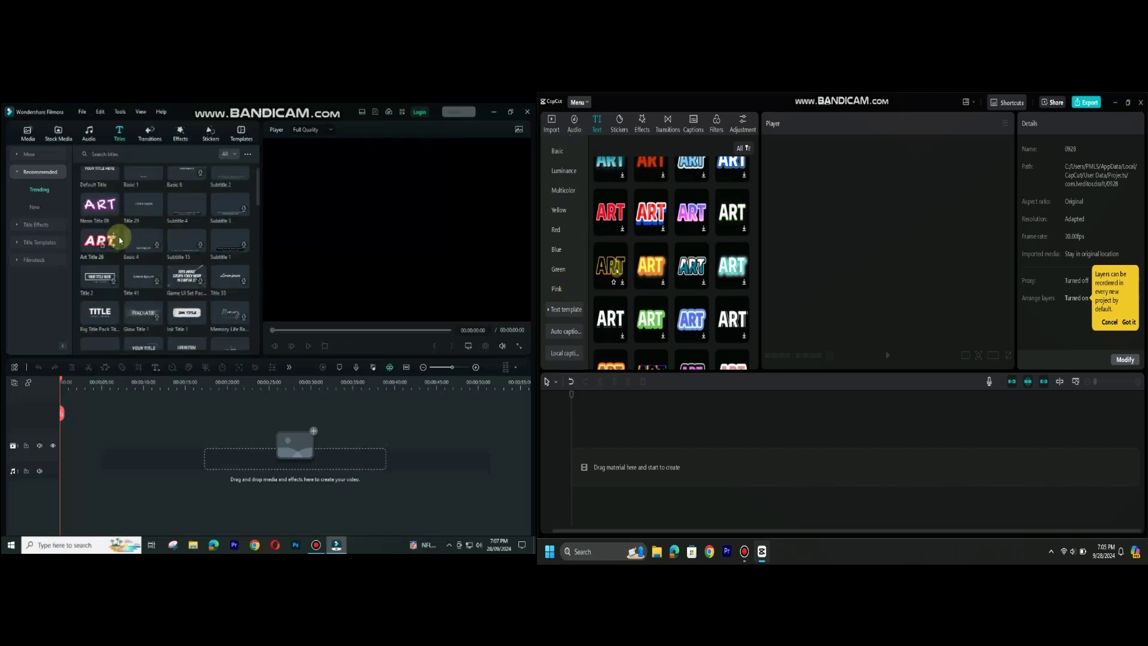
scroll(608, 251, down, 5)
scroll(618, 270, up, 3)
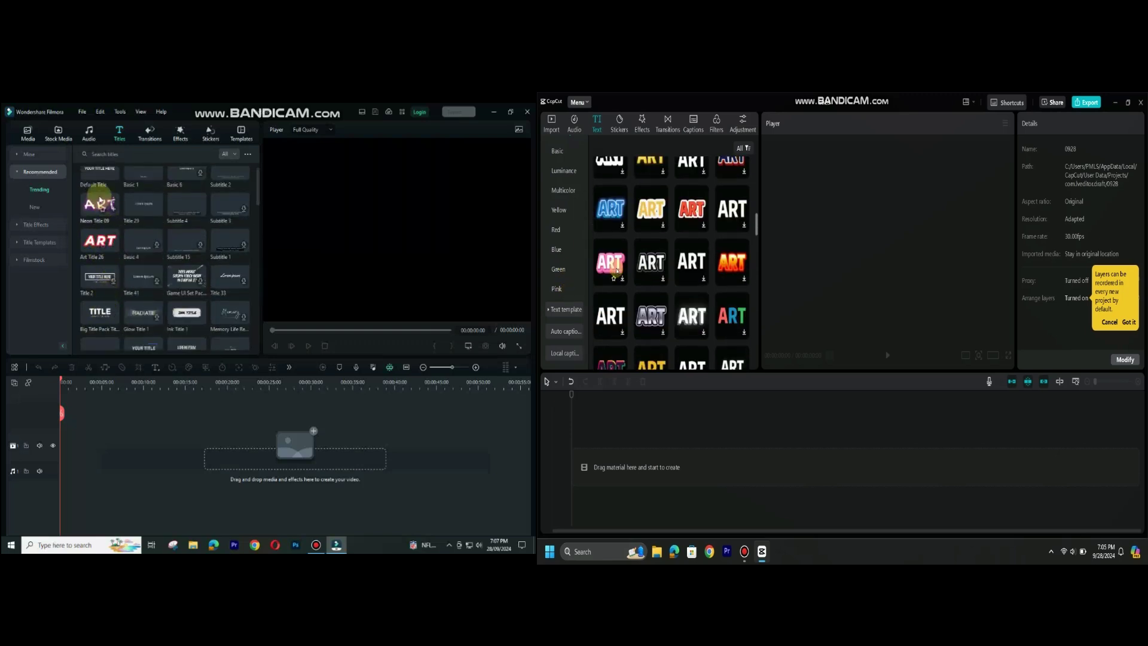
scroll(103, 201, up, 1)
scroll(617, 270, up, 2)
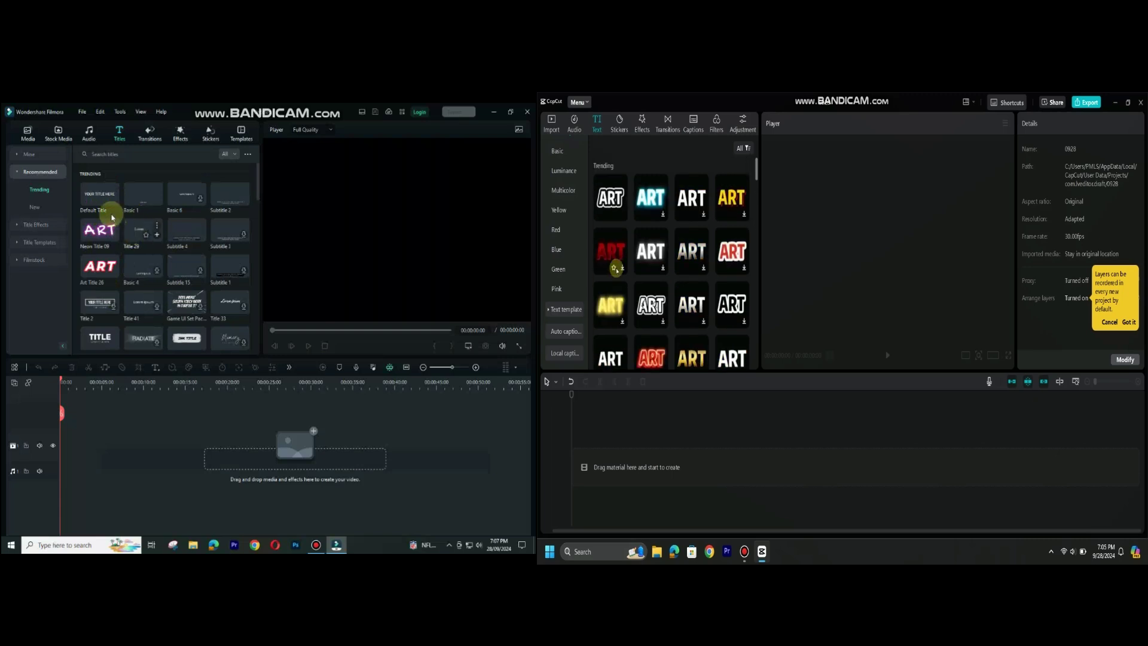
- Place Filmora's Default Title and CapCut's Default text at the start of their timelines
drag(610, 197, 607, 462)
drag(96, 193, 84, 441)
drag(608, 462, 605, 465)
drag(85, 442, 62, 409)
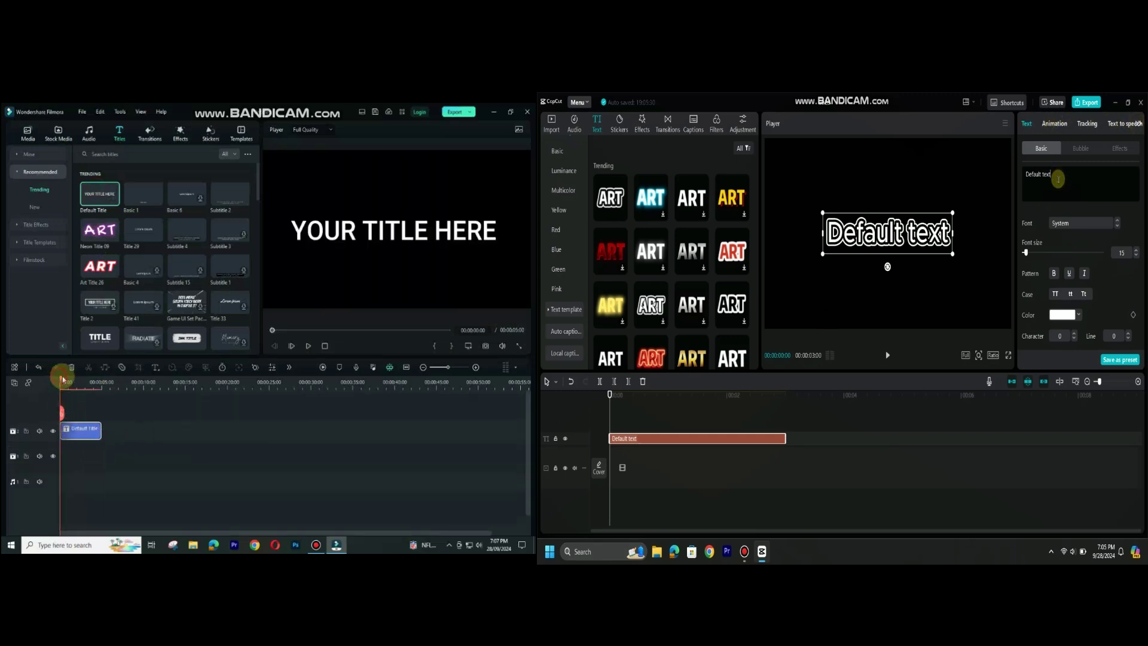
- Change both titles' text to 'change', sizing CapCut's to 29 and making it italic
key(BackSpace)
key(BackSpace)
key(BackSpace)
key(BackSpace)
key(BackSpace)
key(BackSpace)
key(BackSpace)
key(BackSpace)
key(BackSpace)
key(BackSpace)
key(BackSpace)
key(BackSpace)
text(cha)
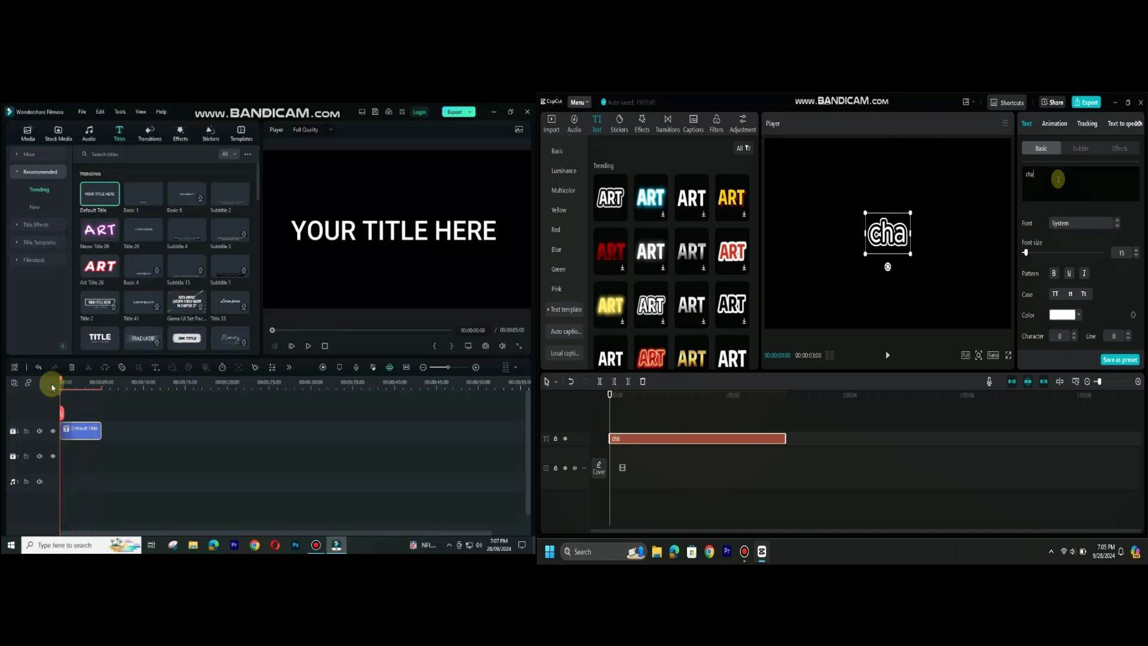
text(nge)
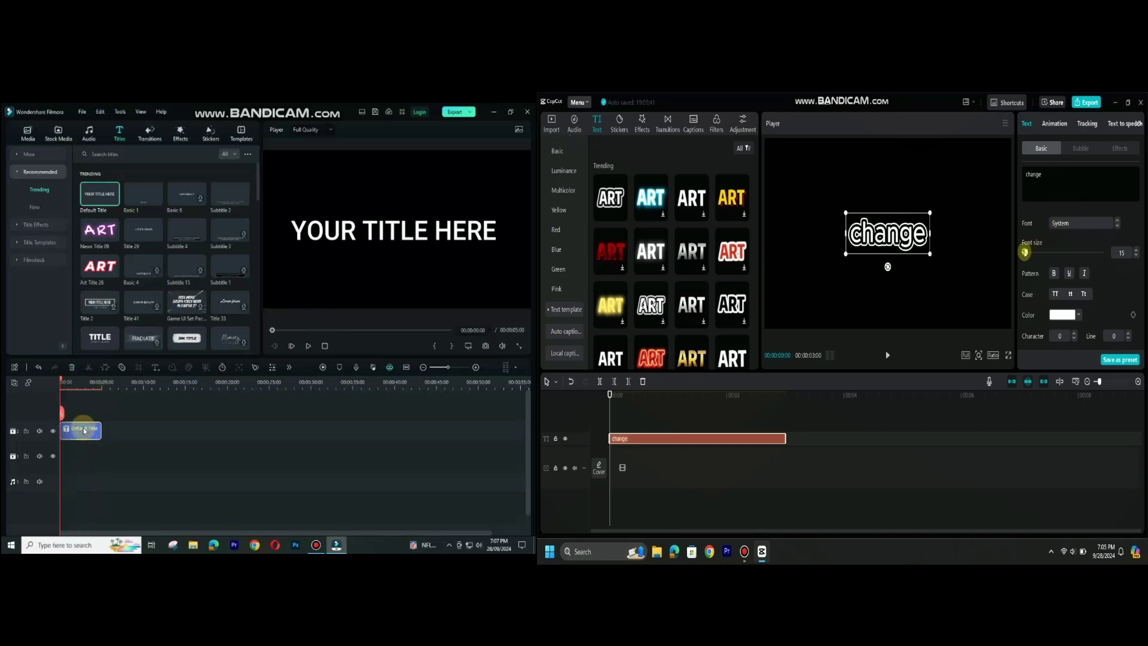
mouse_move(1025, 252)
mouse_down()
mouse_move(1070, 251)
mouse_move(1030, 252)
mouse_up()
double_click(84, 431)
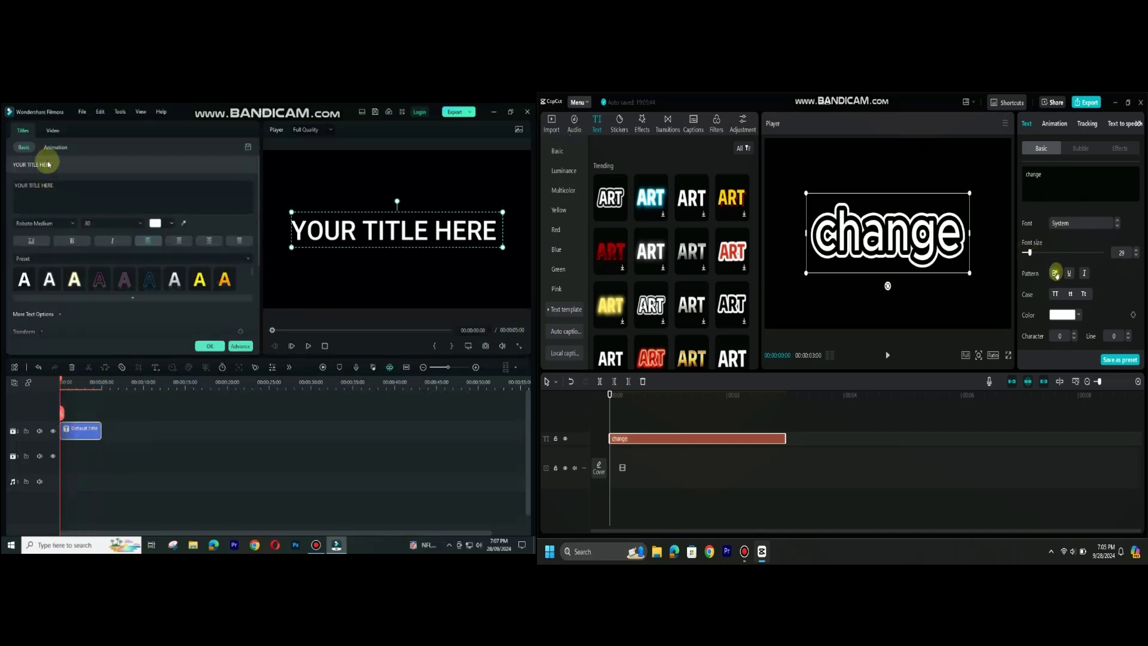
click(85, 190)
click(1069, 273)
click(1070, 273)
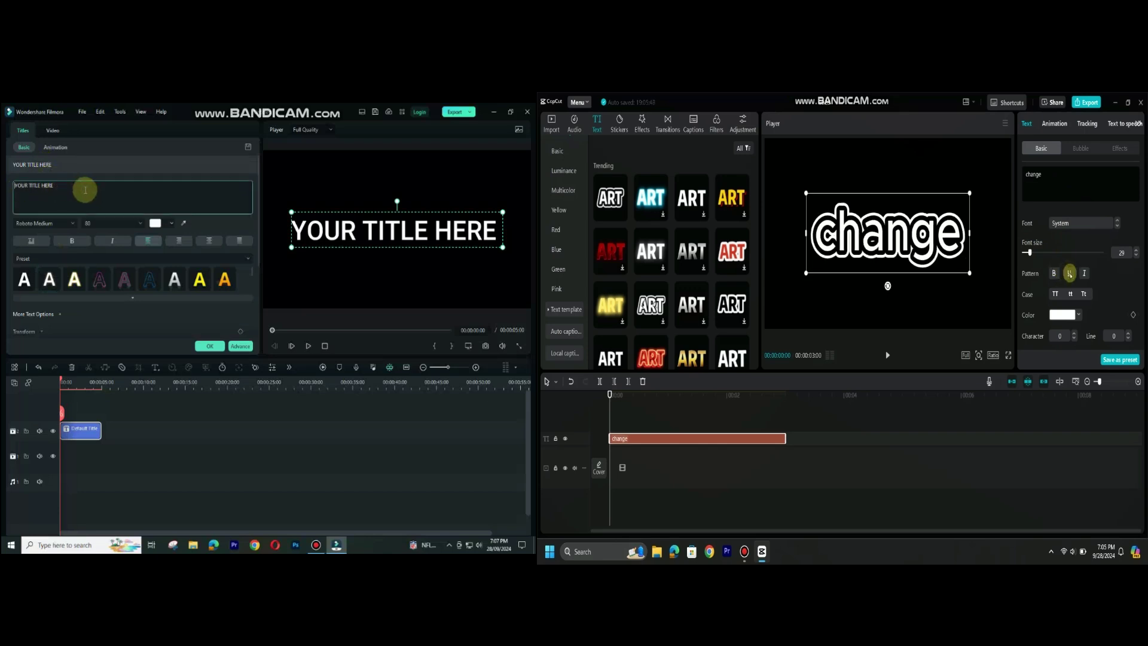
key(ctrl+a)
click(1084, 273)
text(change)
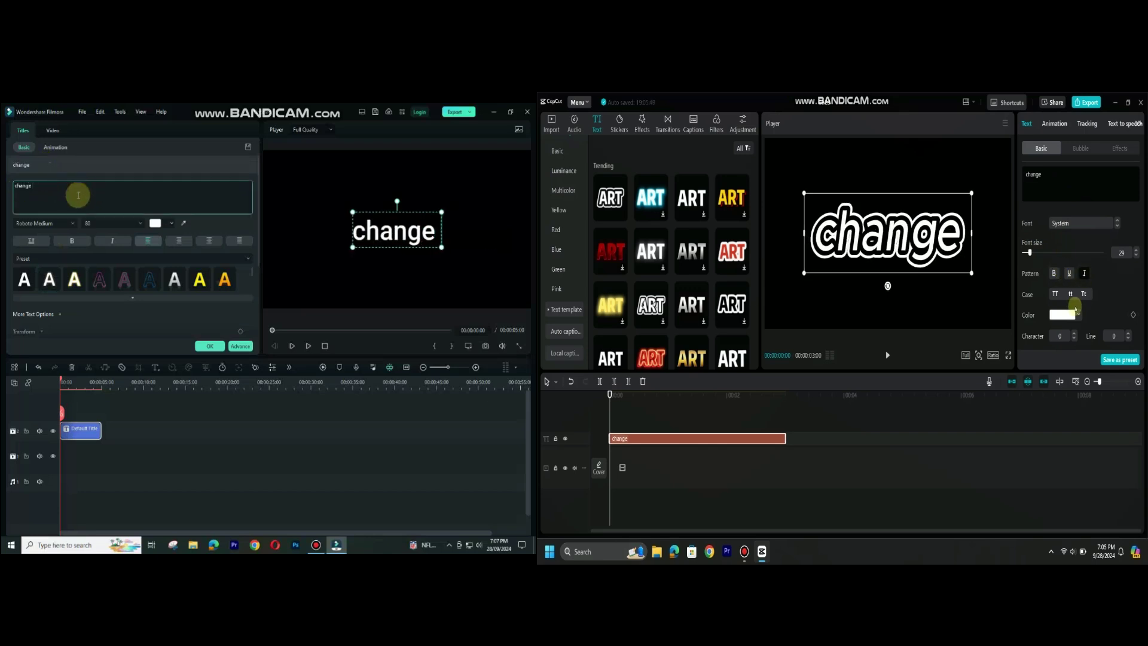
- Turn CapCut's text a bright red while opening Filmora's title font list
scroll(1075, 307, down, 2)
click(70, 224)
click(1082, 264)
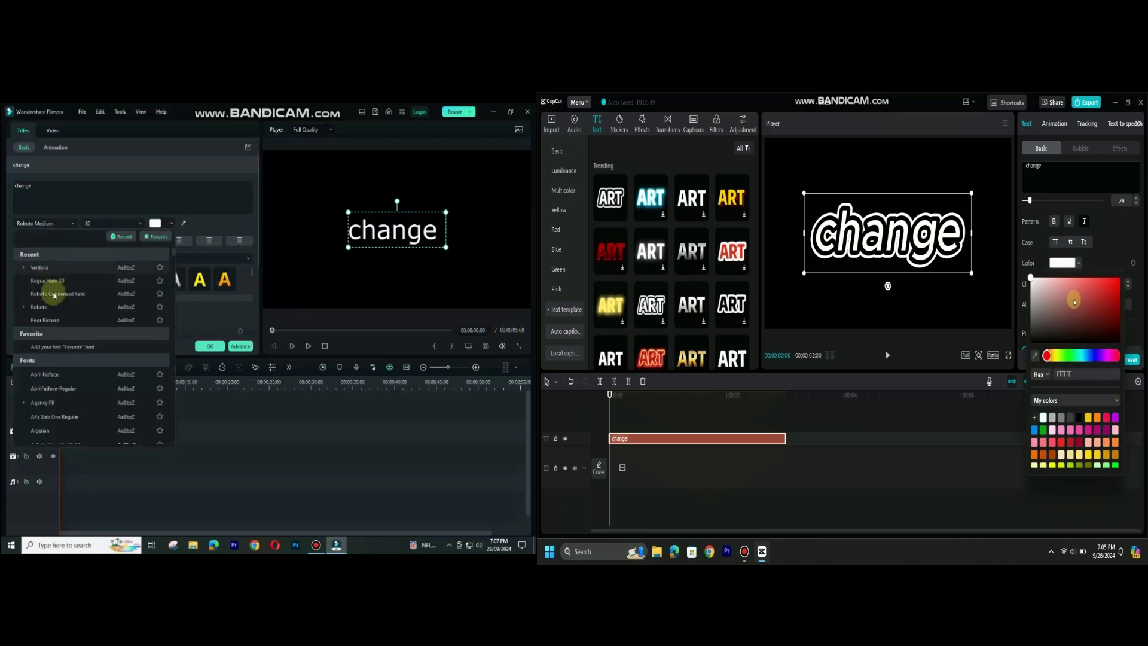
click(1074, 299)
drag(1090, 295, 1112, 283)
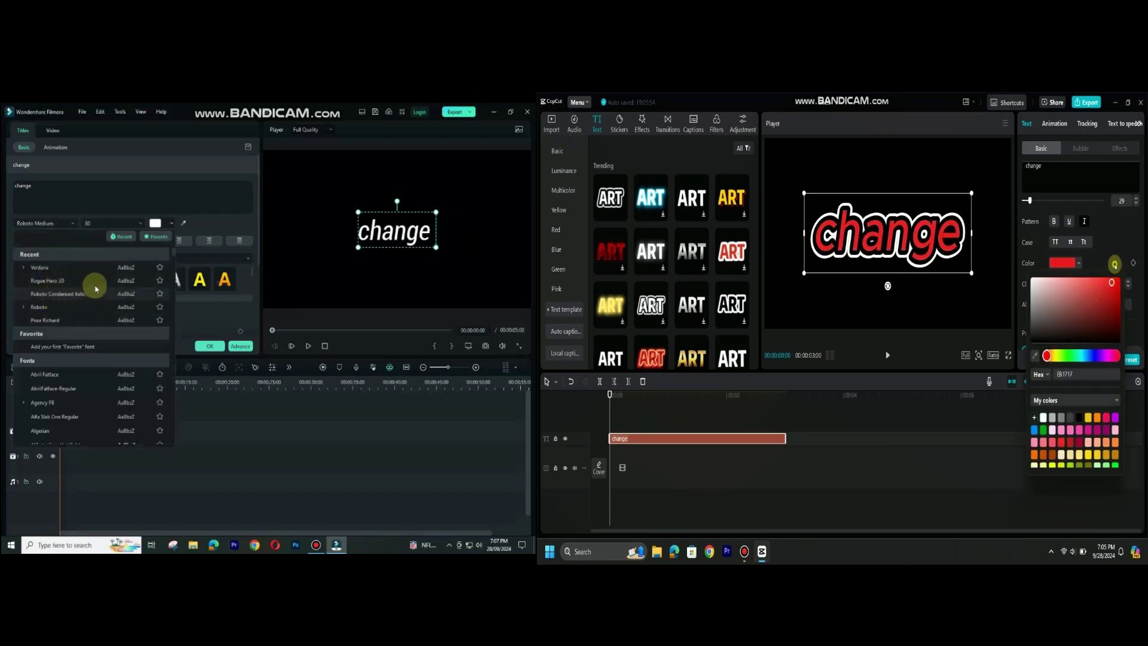
click(1115, 265)
- Set Filmora's title to Arial Rounded MT Bold in purple; lower CapCut's text opacity to 31%
scroll(56, 395, down, 5)
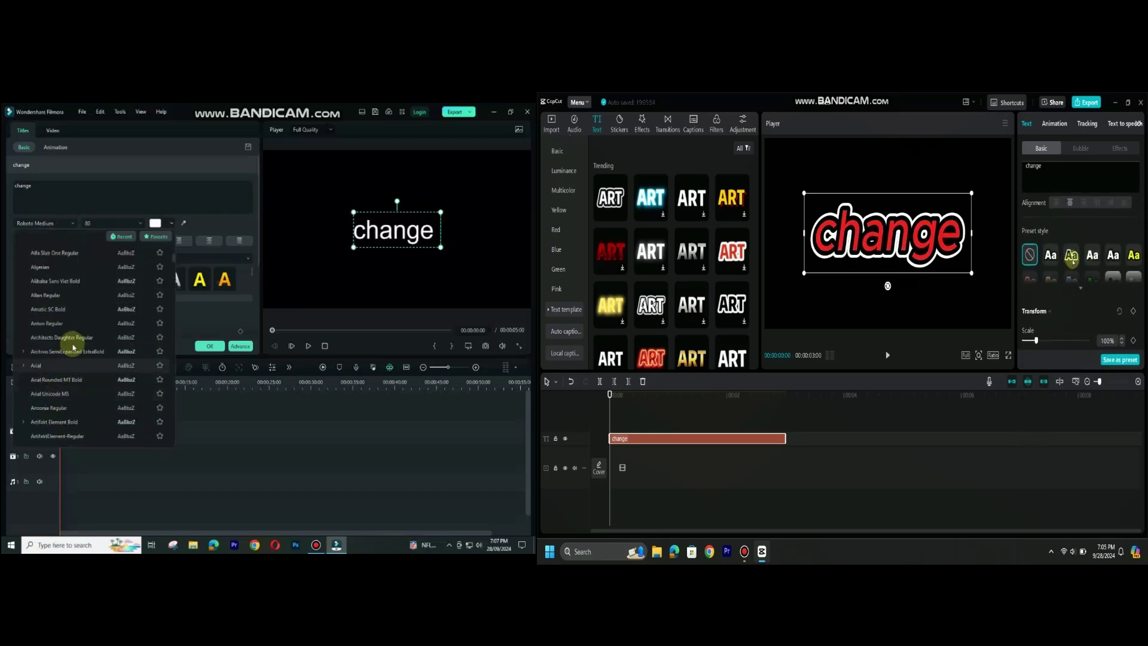
scroll(1074, 263, down, 3)
click(67, 379)
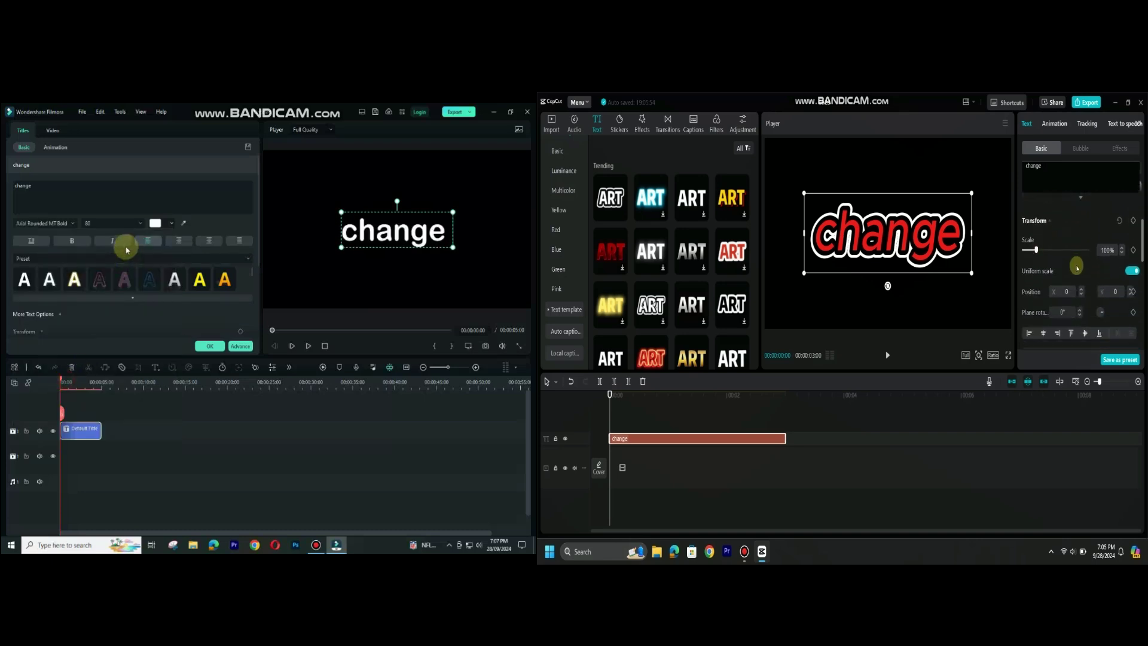
scroll(1076, 267, down, 3)
click(170, 224)
click(177, 255)
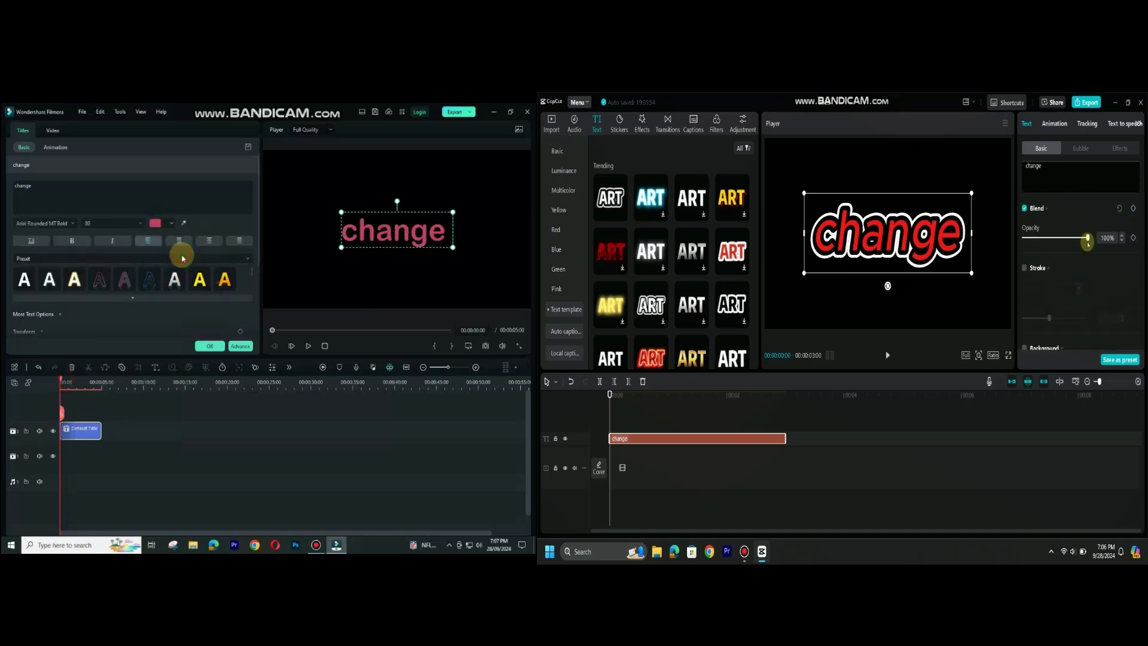
mouse_move(1087, 238)
mouse_down()
mouse_move(1043, 239)
mouse_move(1107, 238)
mouse_up()
click(162, 223)
click(172, 274)
- Try Filmora's text presets and settle on the yellow 'A' preset for the title
click(100, 282)
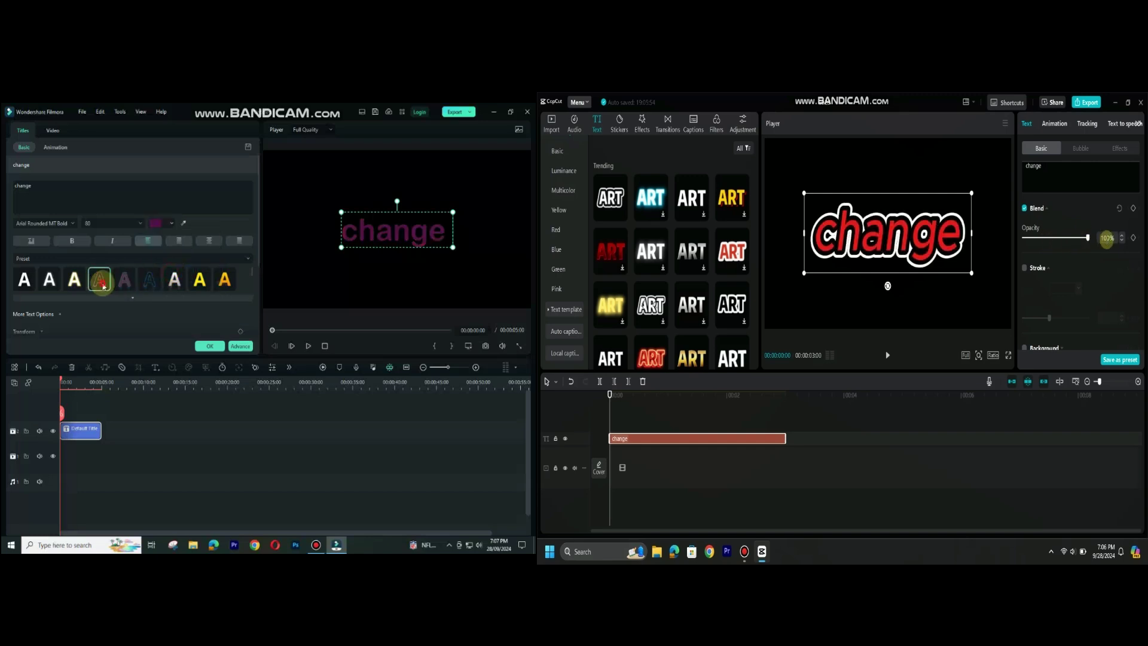
click(146, 279)
click(175, 279)
scroll(1090, 268, down, 3)
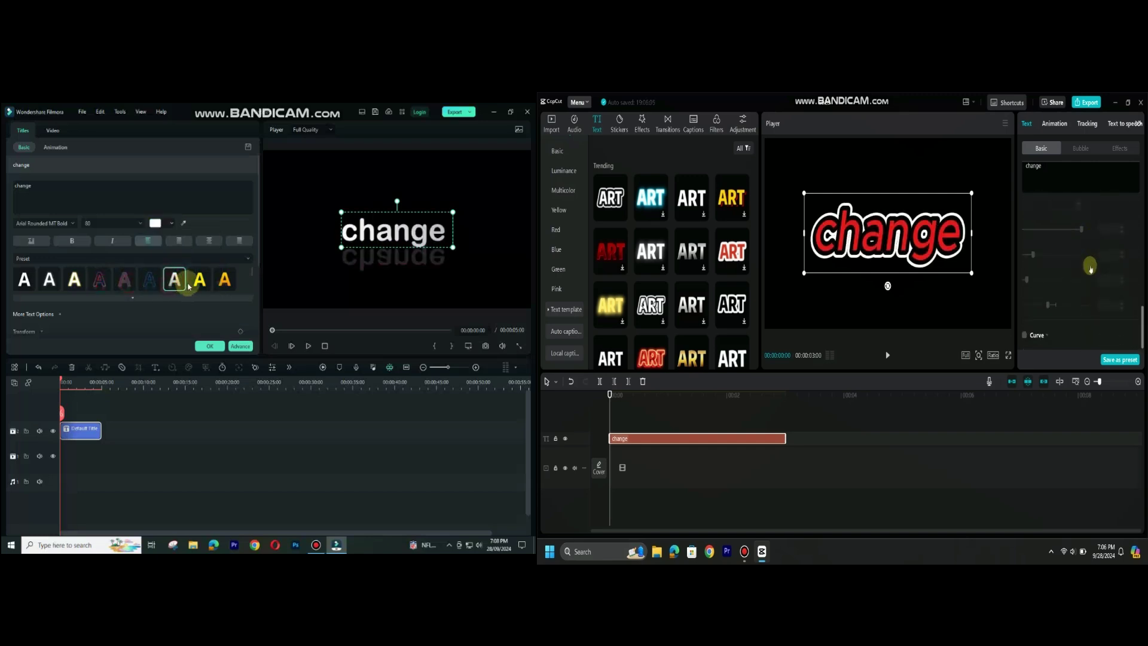
click(194, 286)
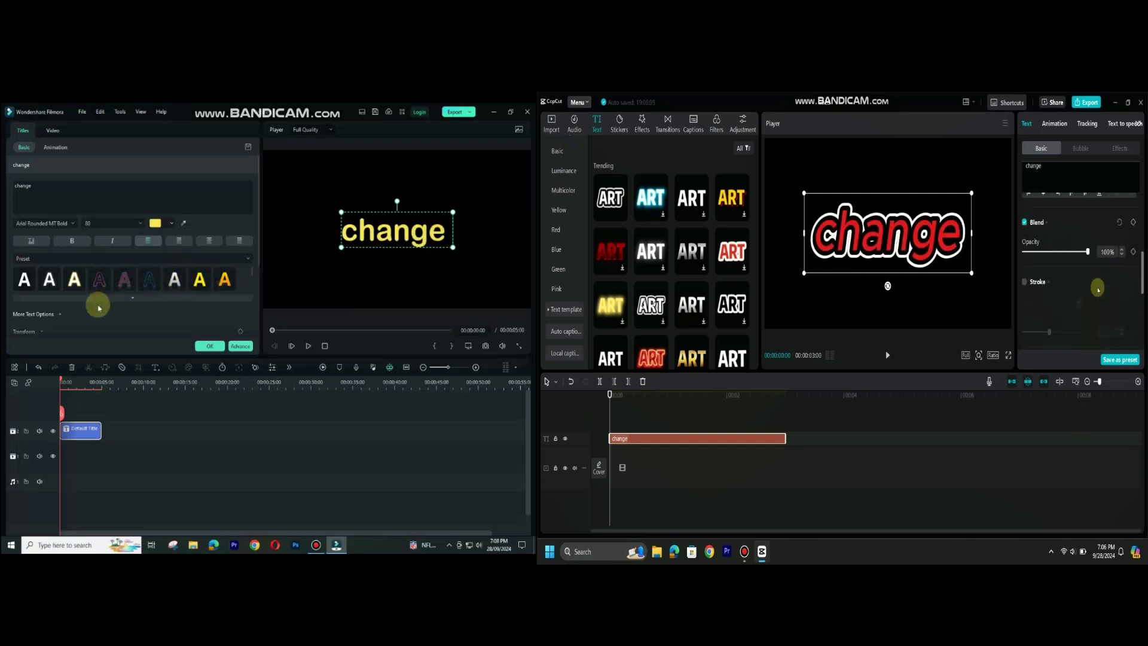
- Scale Filmora's title to about 54% while browsing CapCut's bubble, effect and animation styles
scroll(1099, 281, up, 3)
scroll(90, 299, down, 4)
click(1081, 149)
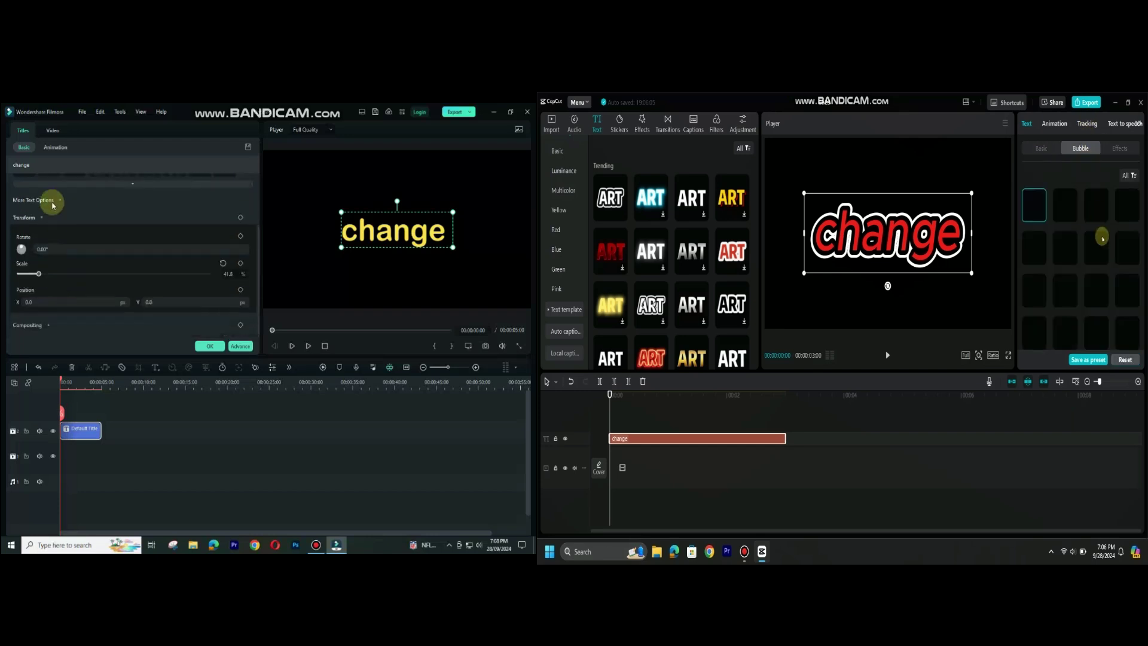
scroll(51, 199, up, 3)
scroll(69, 294, down, 3)
scroll(1110, 267, down, 1)
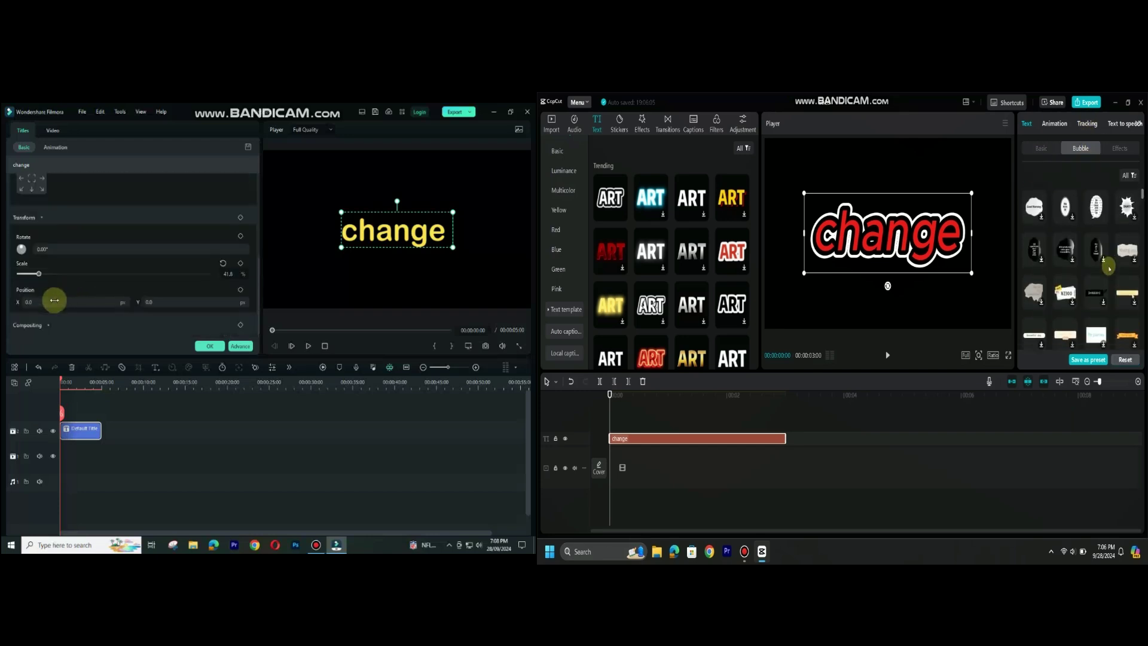
drag(39, 275, 46, 275)
click(1120, 148)
click(41, 217)
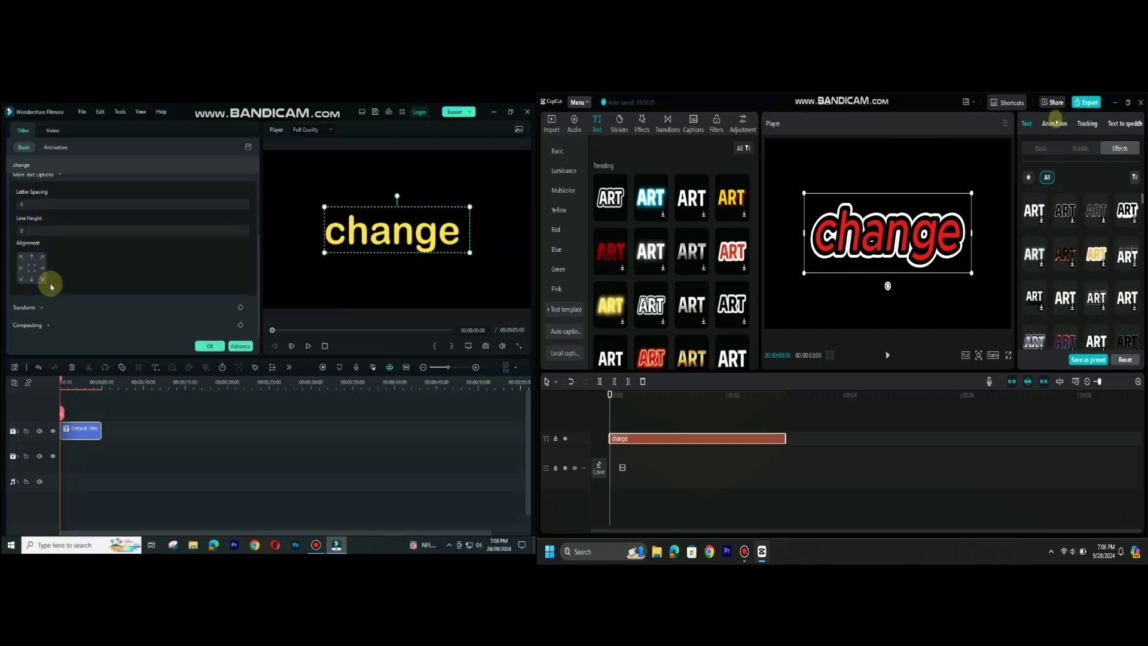
click(1056, 123)
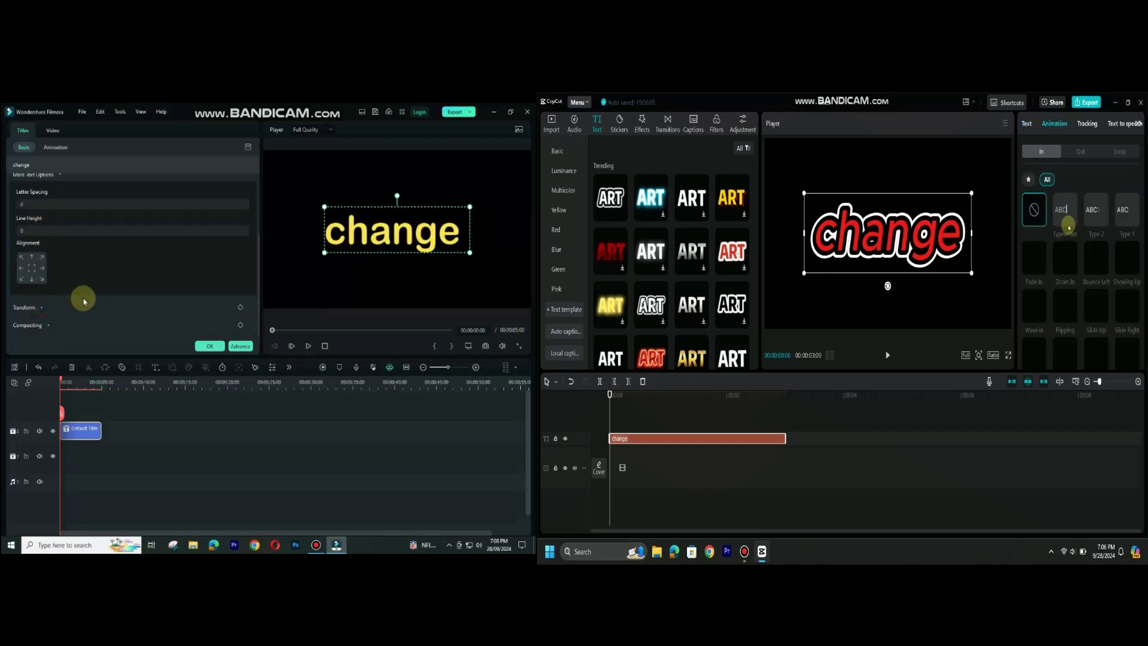
- Keep Filmora's title at 100% opacity, Normal blend; give CapCut's text a 1.2 s Typewriter animation
click(49, 327)
scroll(84, 308, down, 2)
click(1070, 225)
drag(195, 315, 81, 316)
click(222, 304)
click(54, 284)
drag(1086, 349, 1104, 356)
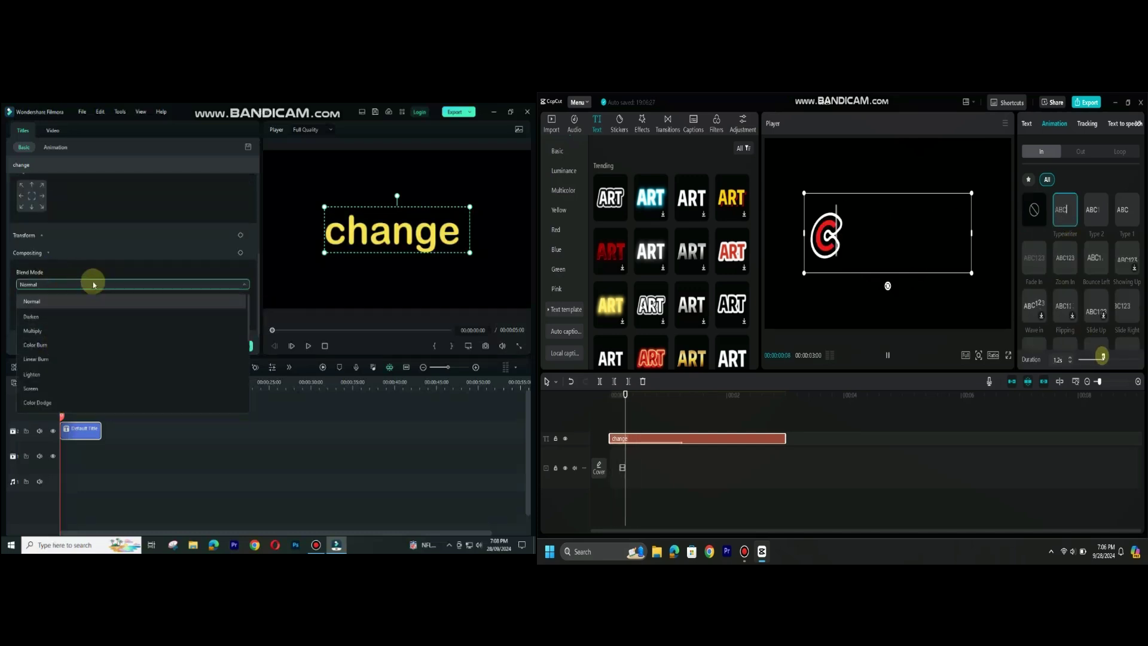
click(94, 285)
scroll(1071, 268, down, 2)
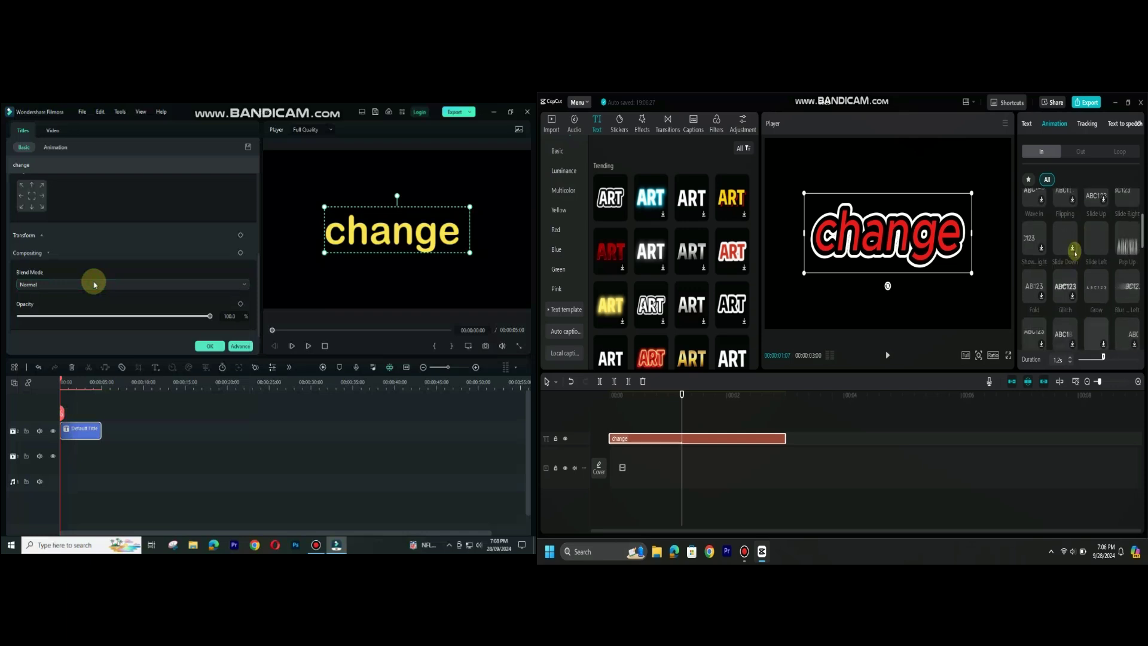
- Apply motion tracking to CapCut's text, view its text-to-speech voices, and show Filmora's title animations
click(1087, 124)
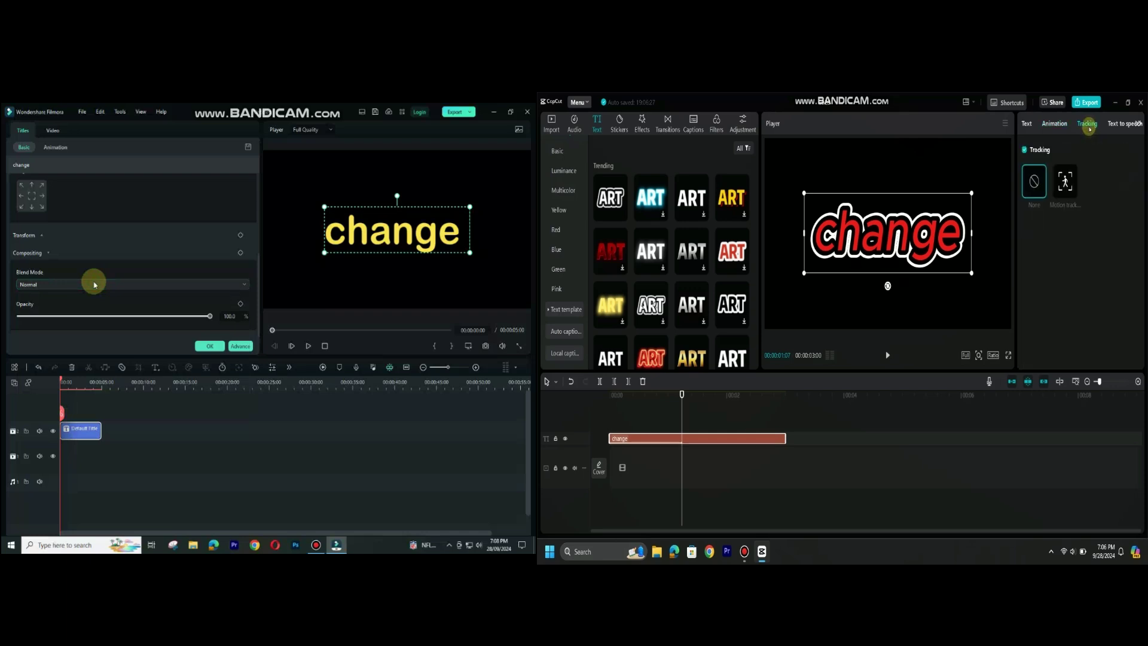
click(1067, 185)
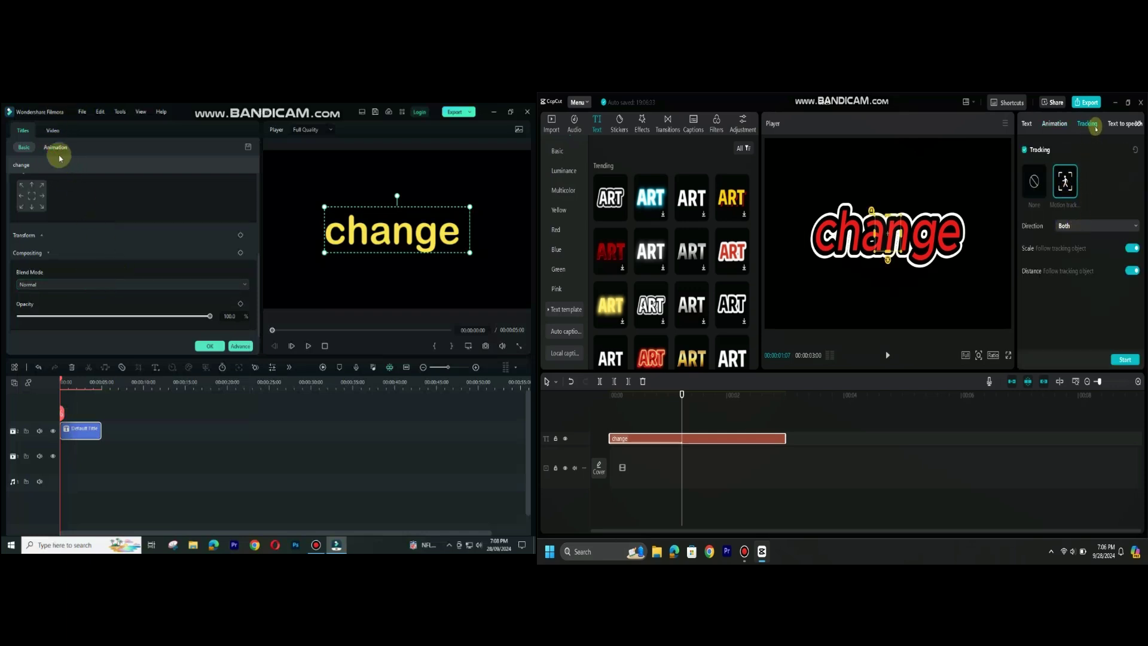
click(1119, 124)
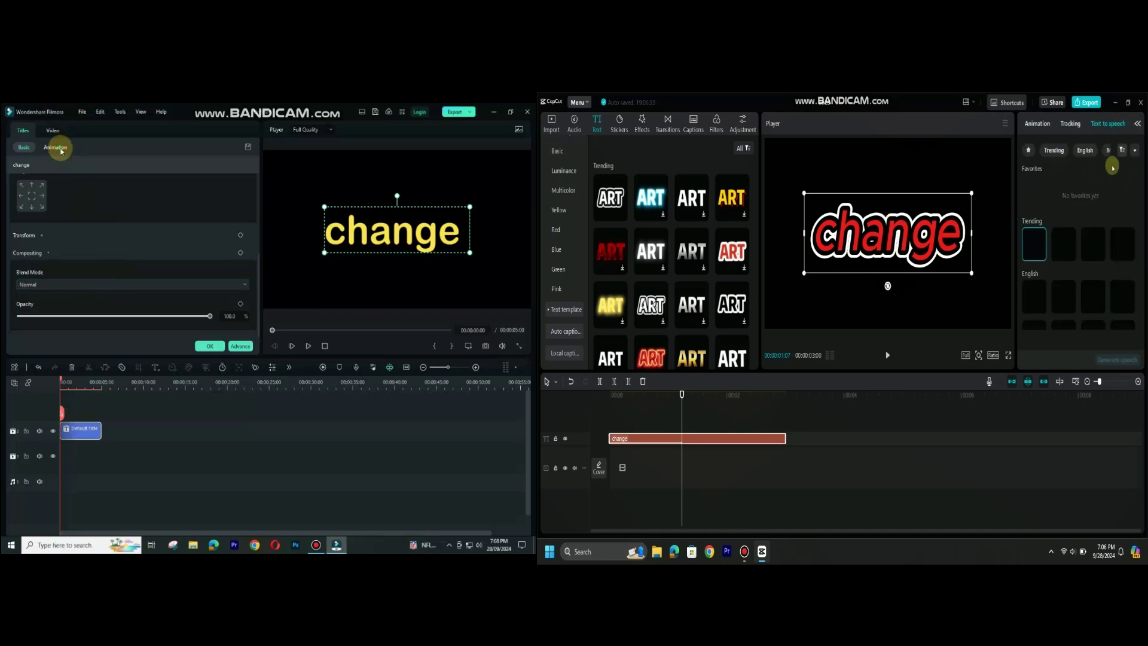
click(57, 148)
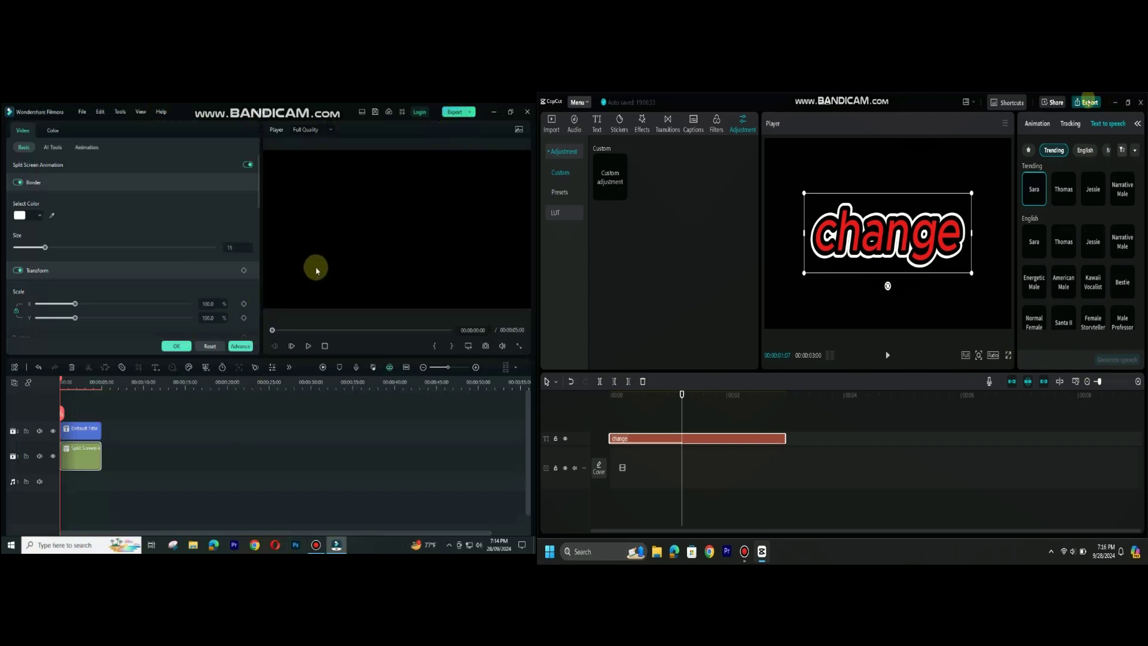
click(1088, 102)
key(ctrl+e)
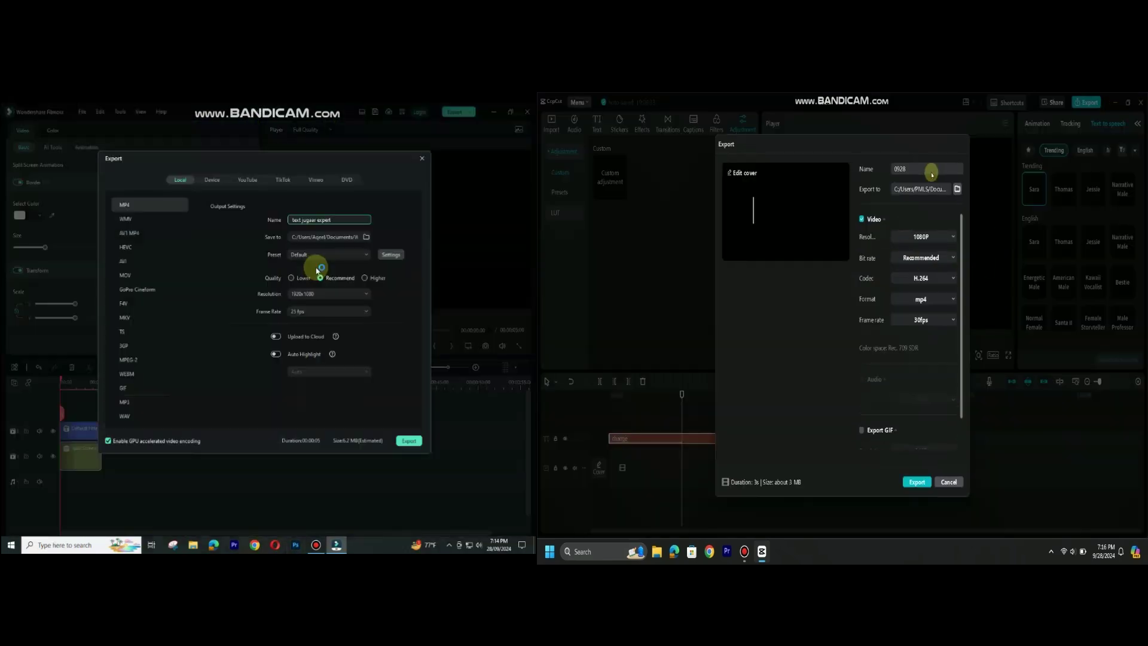
click(936, 241)
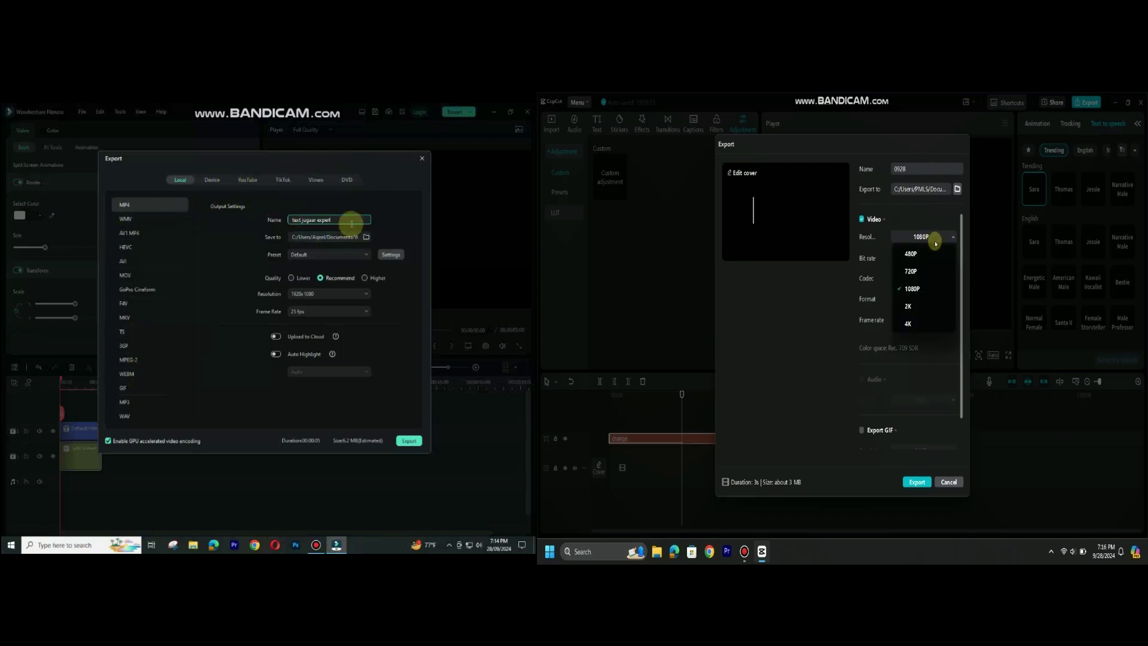
click(936, 241)
triple_click(343, 222)
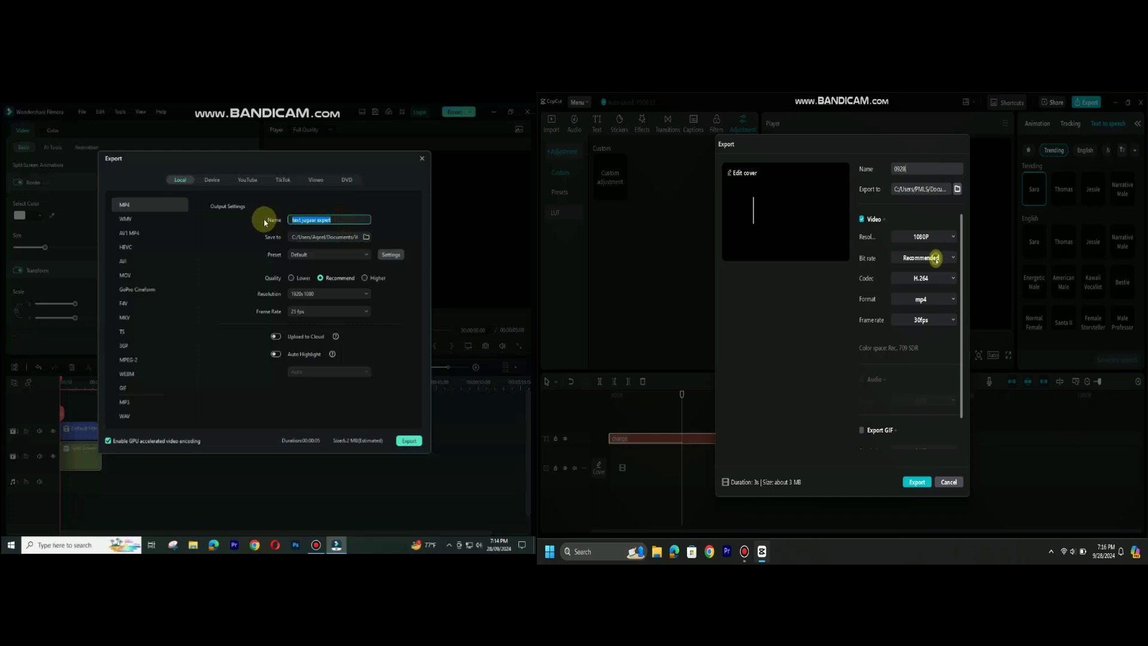
click(936, 259)
click(936, 259)
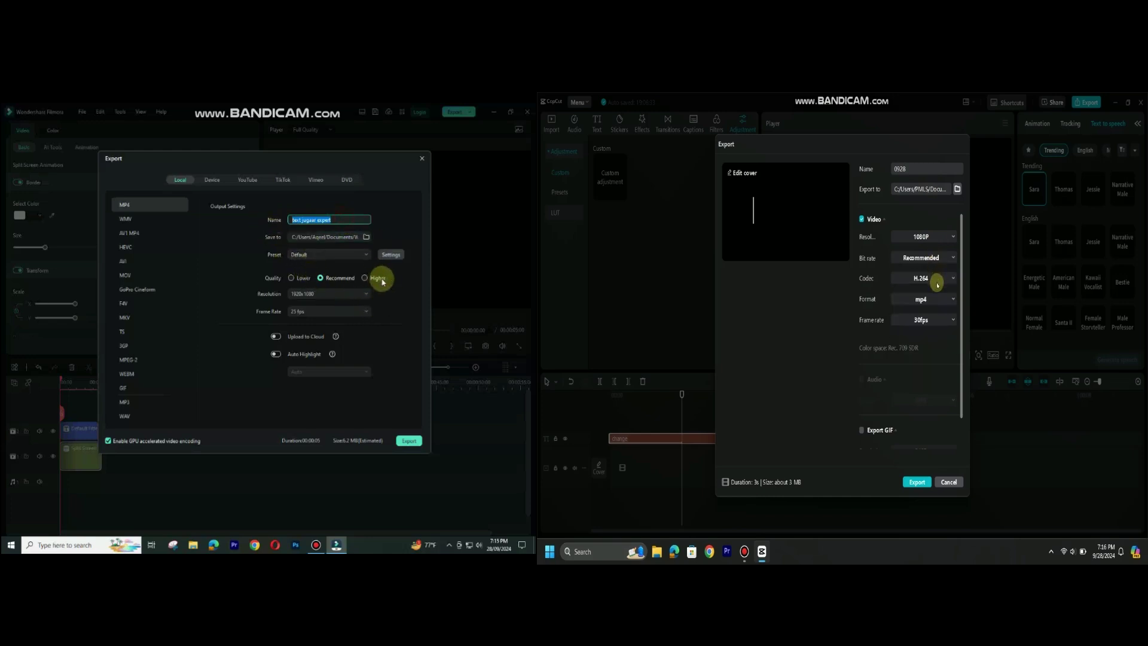
click(340, 301)
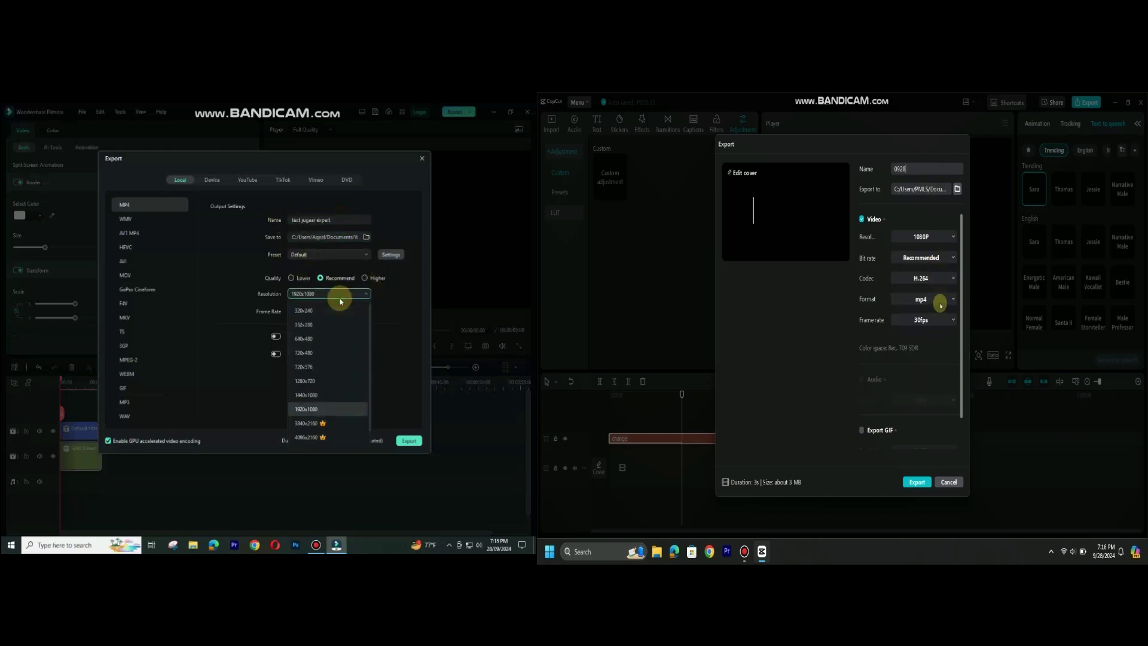
click(941, 303)
click(938, 333)
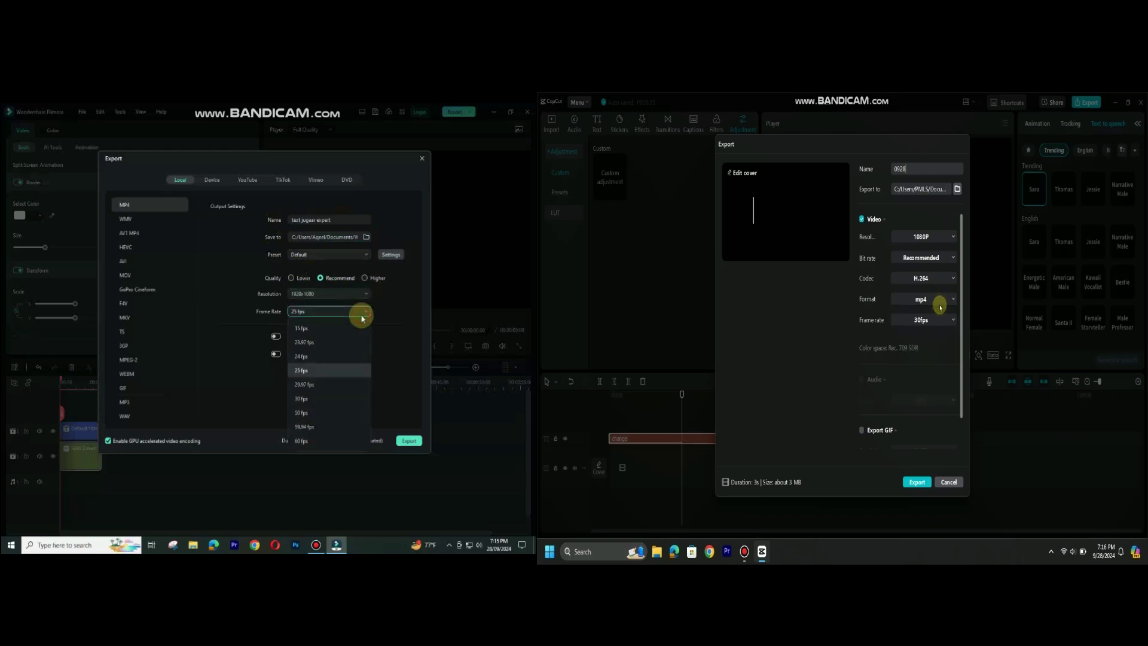
click(361, 317)
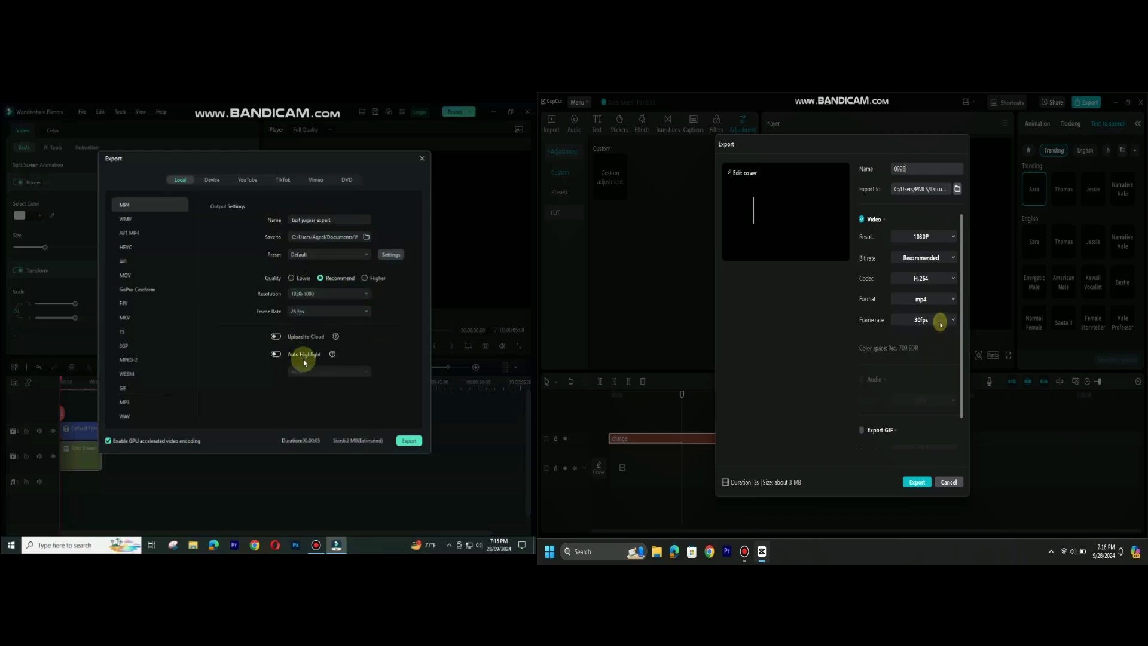
click(940, 323)
click(940, 323)
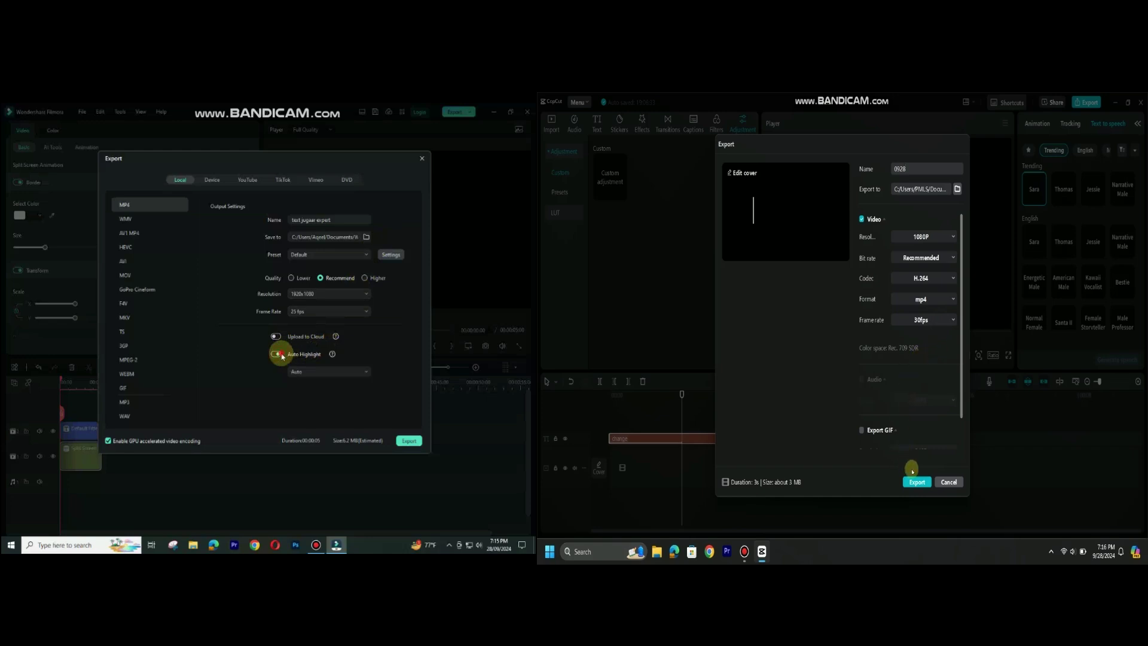
scroll(913, 405, down, 2)
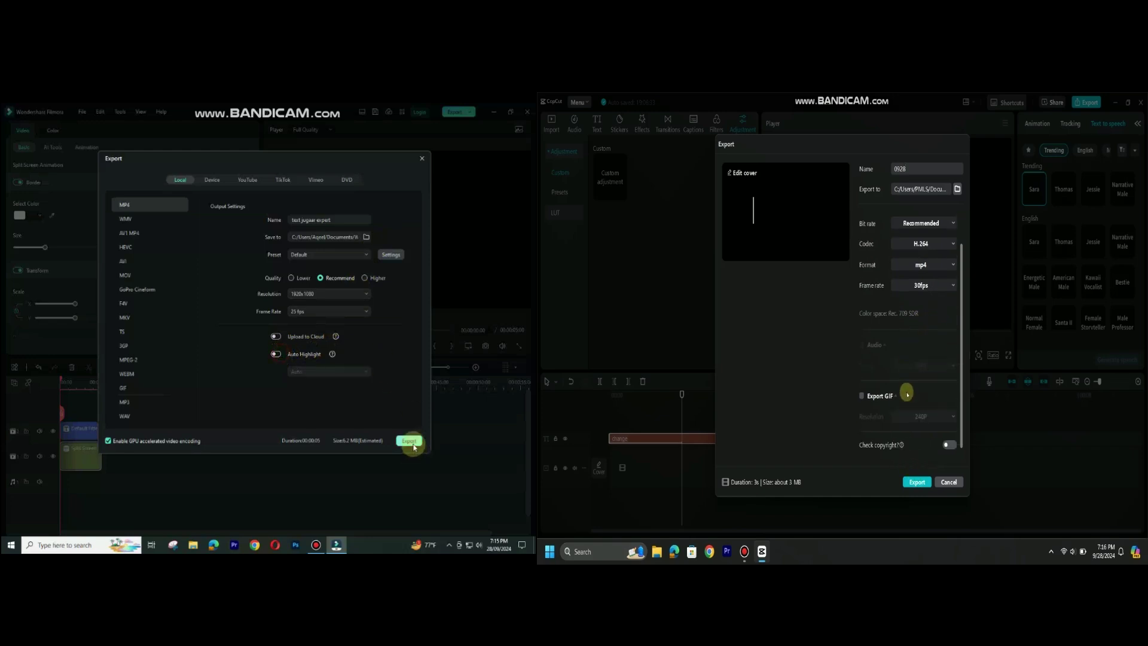
- Cancel both exports, return CapCut to its home screen, and close Filmora to get its save prompt
click(422, 159)
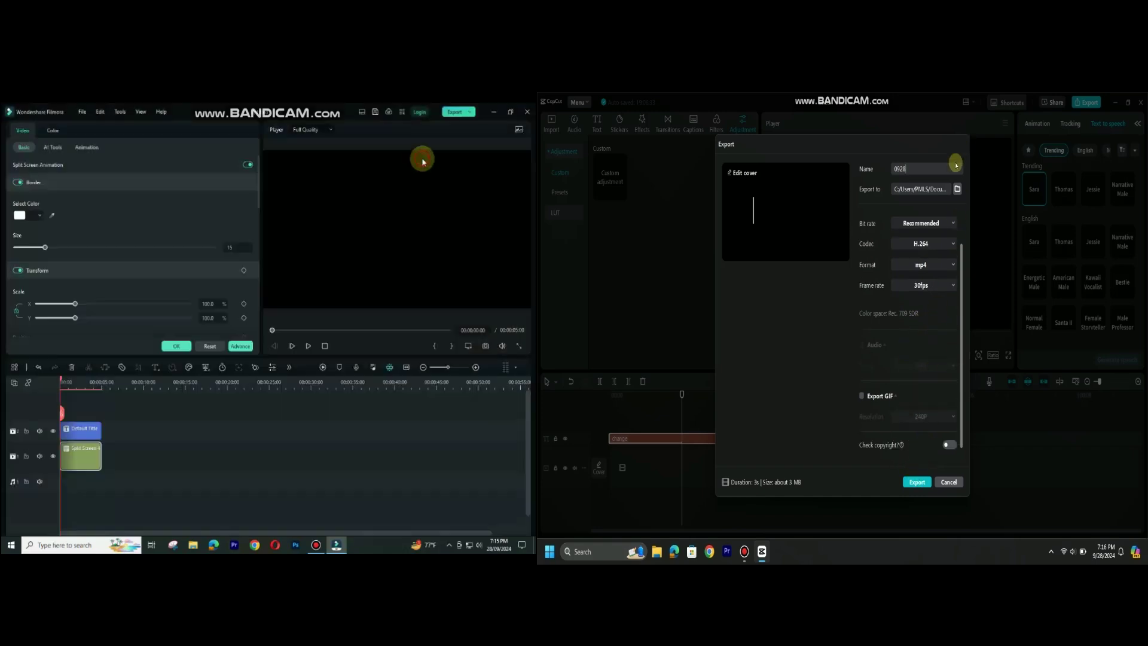
click(950, 482)
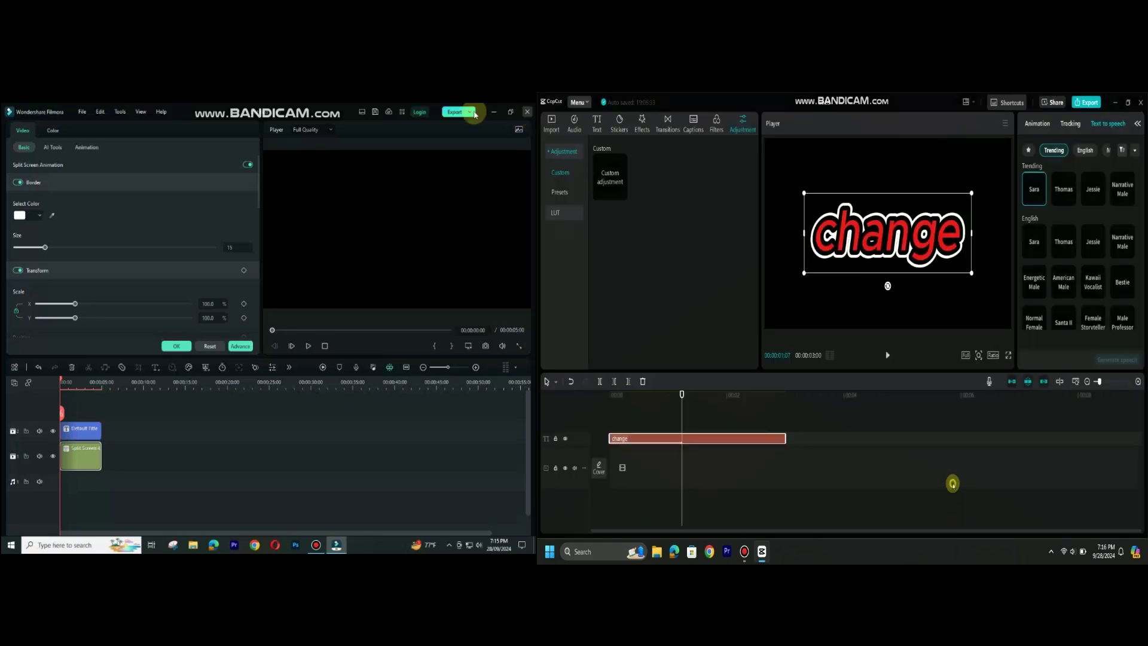
click(100, 113)
click(1141, 103)
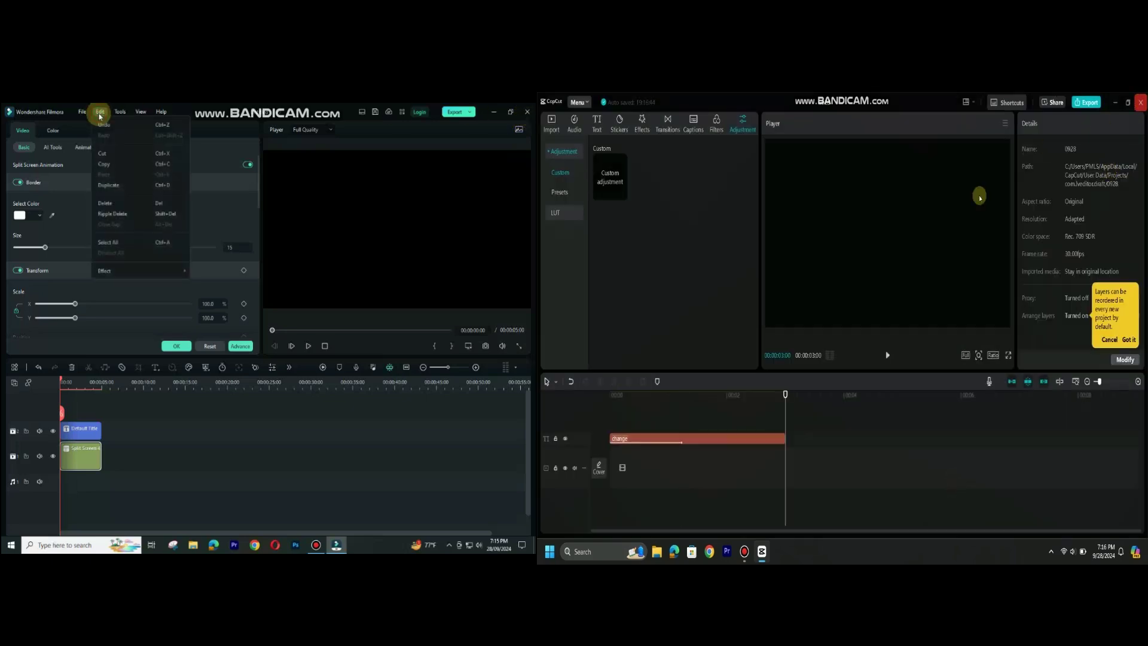
click(97, 113)
mouse_move(742, 561)
click(525, 113)
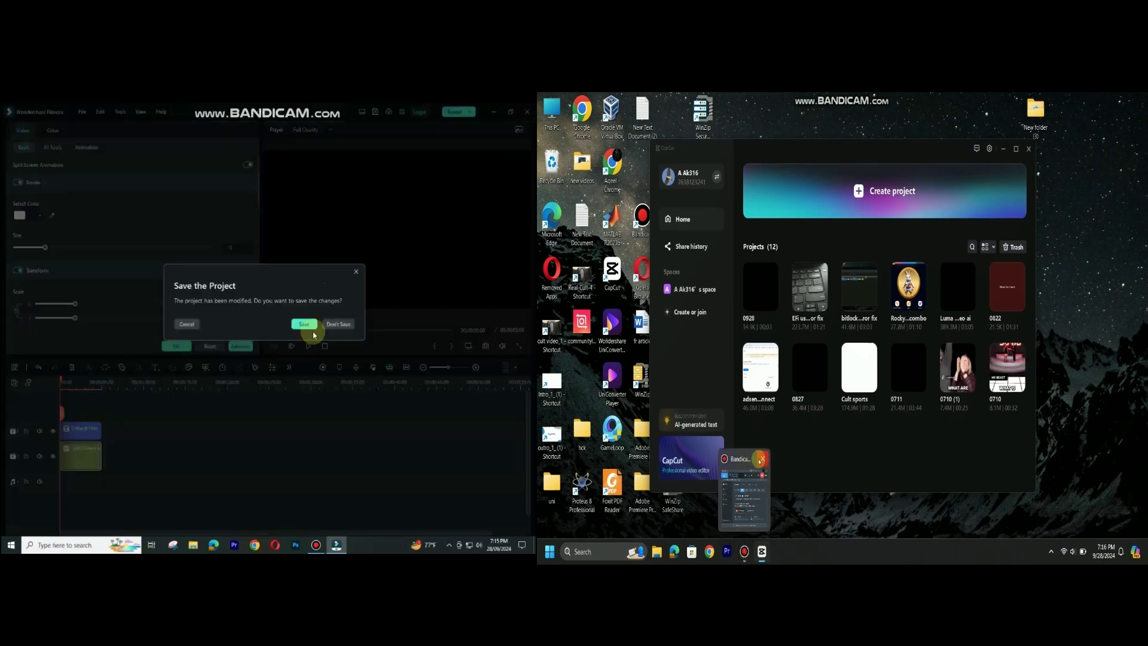